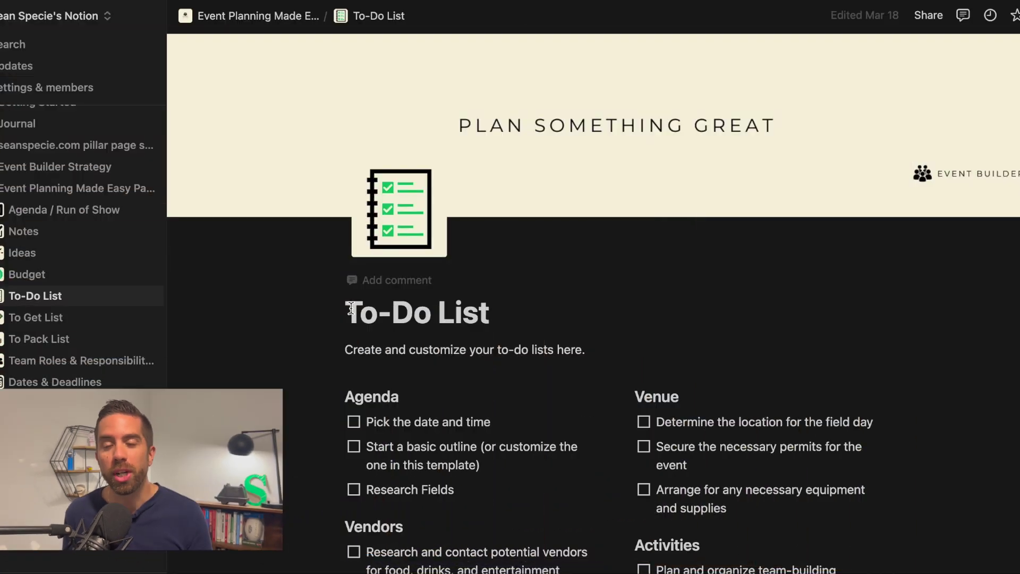
Step: Highlight the To-Do List, To Get List and To Pack List page titles in turn in Notion
drag(349, 314, 398, 307)
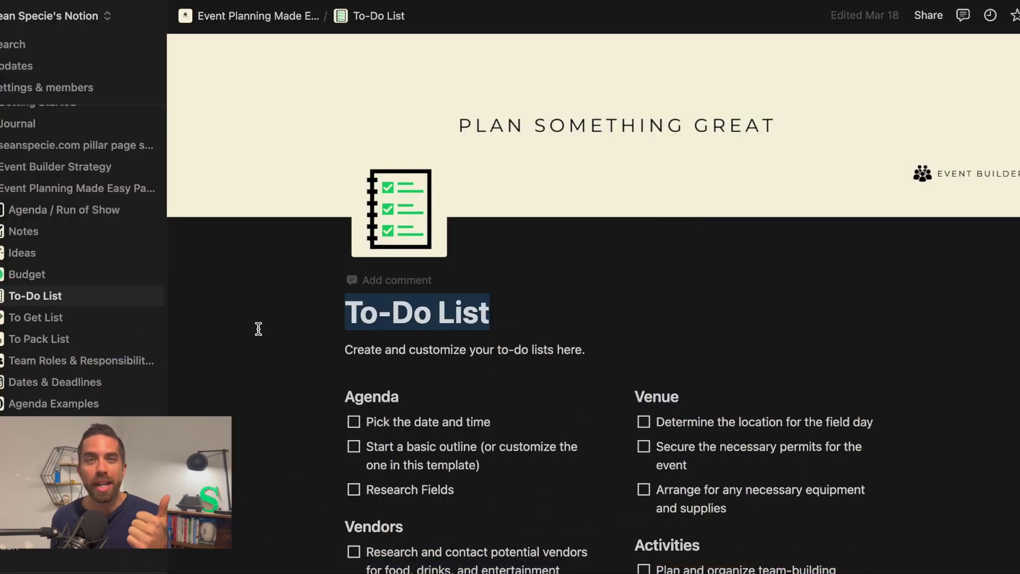
click(37, 317)
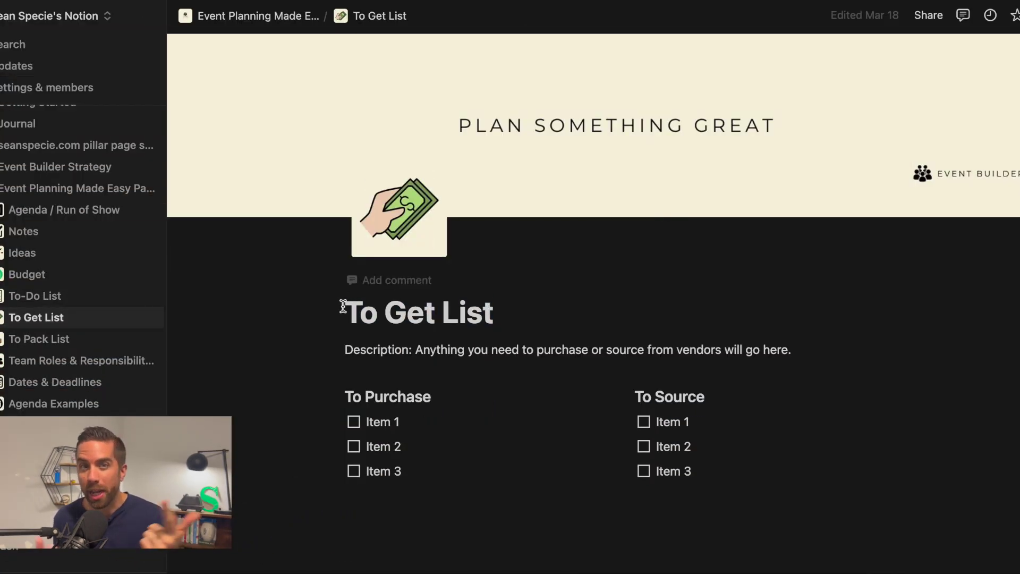
drag(353, 309, 543, 318)
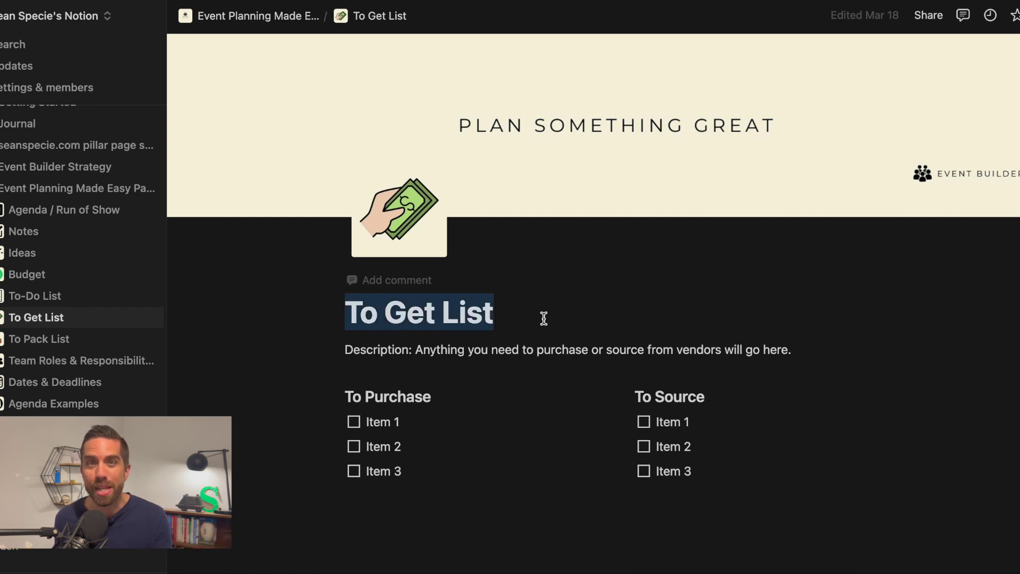
click(62, 340)
drag(343, 311, 513, 310)
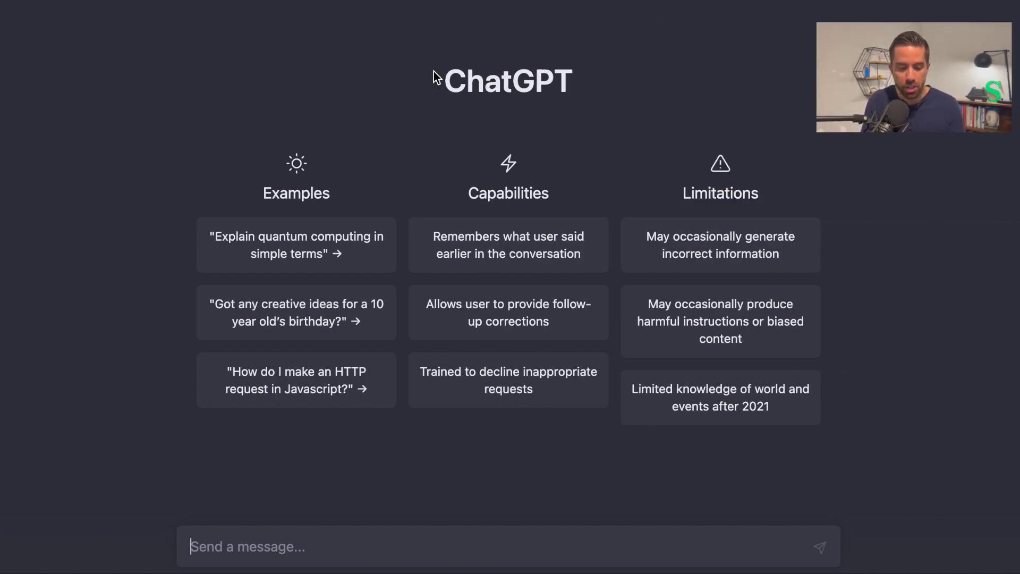
Step: Ask ChatGPT for a list of items to purchase for a company field day for 100 people
text(Create a list of itesm )
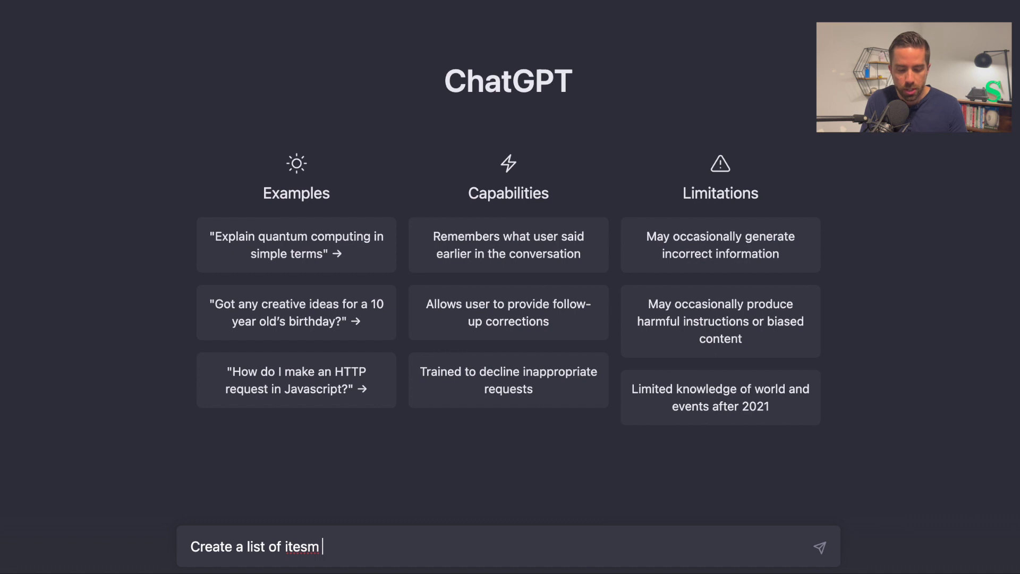
key(BackSpace)
key(BackSpace)
key(BackSpace)
text(ms I need to )
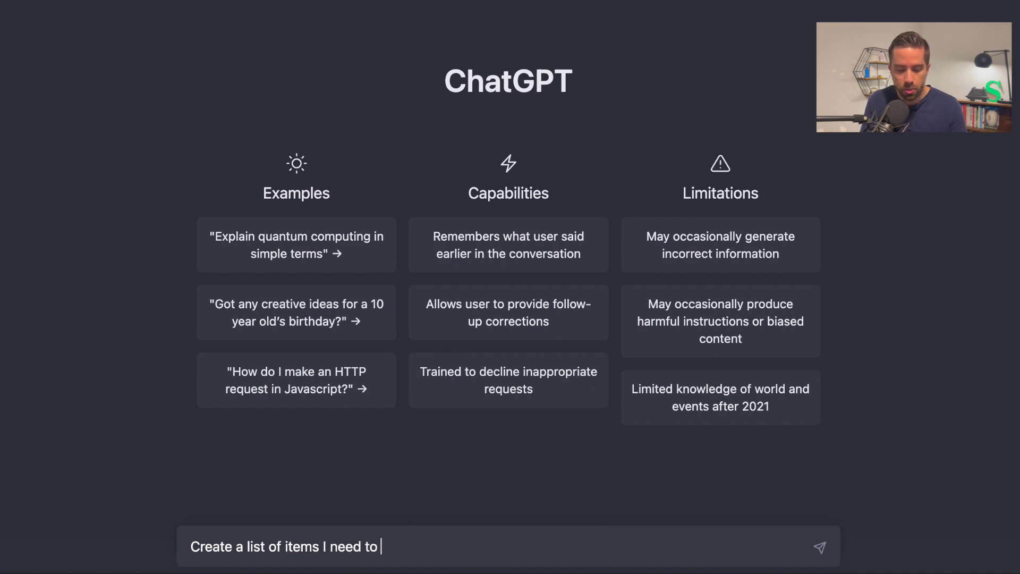
text(purchase for a )
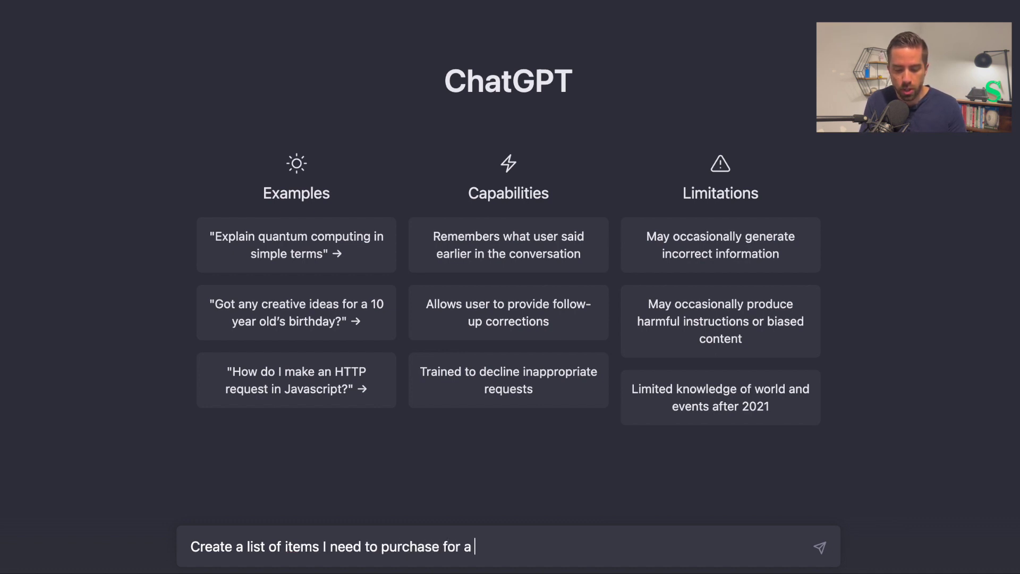
text(field day for )
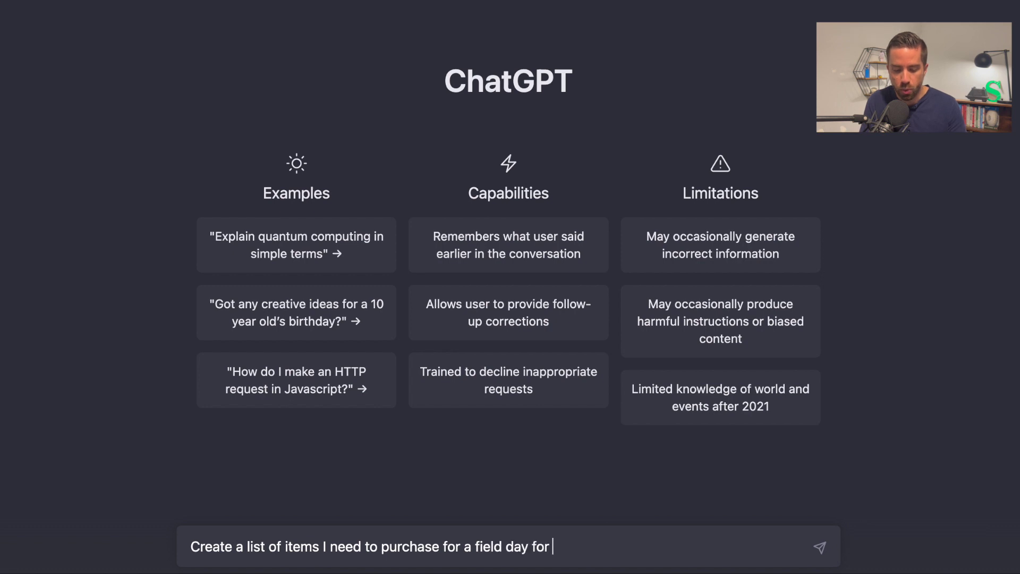
text(100 people)
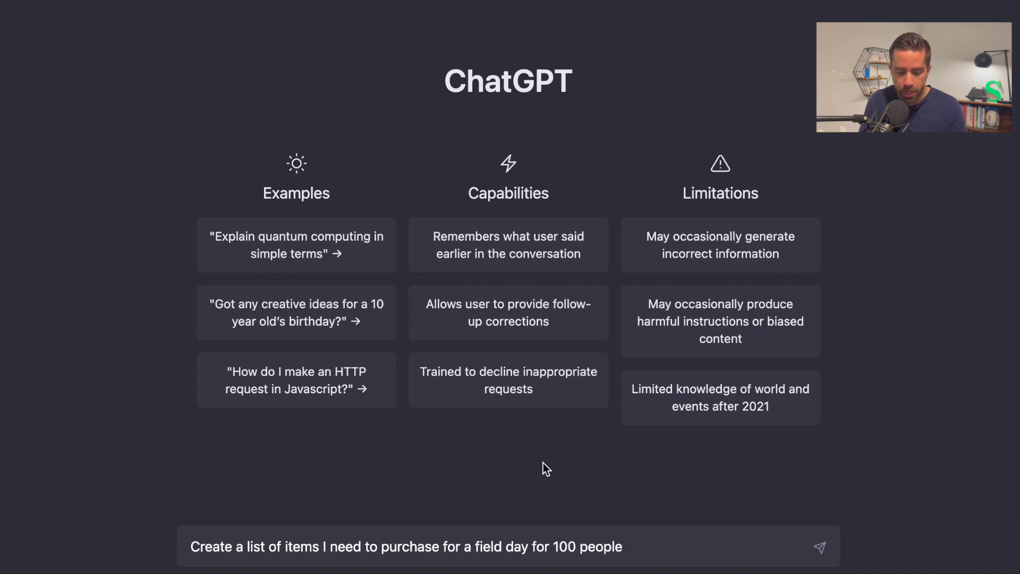
click(474, 548)
text(company)
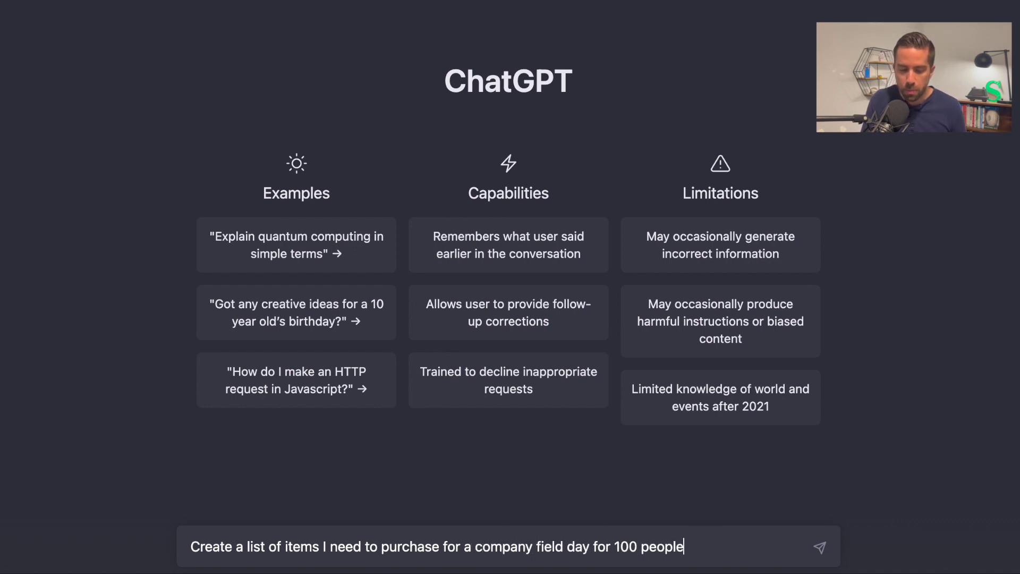
key(Return)
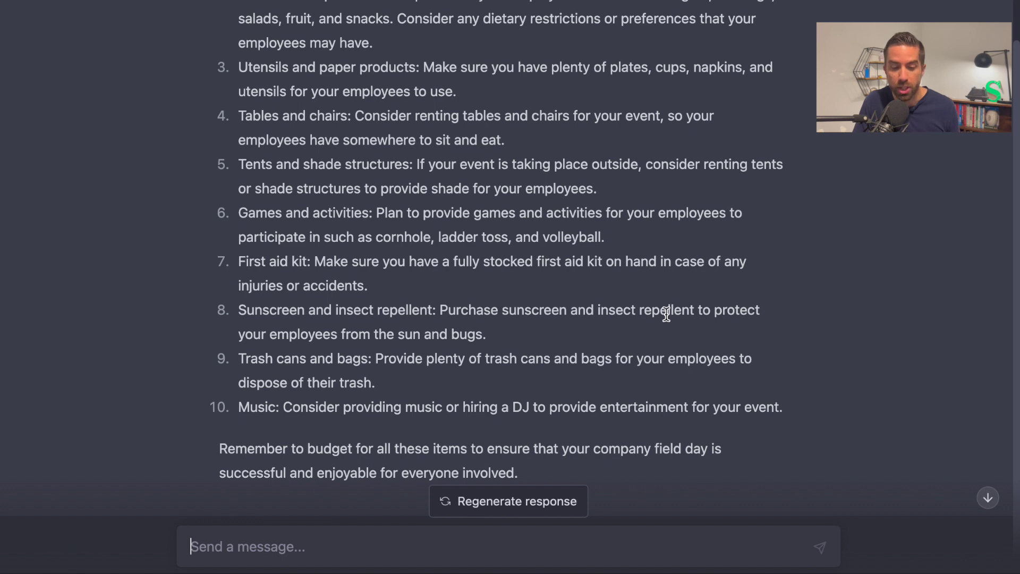
Step: Review the ten field-day items, beverages through music, each with its reason
scroll(666, 314, up, 3)
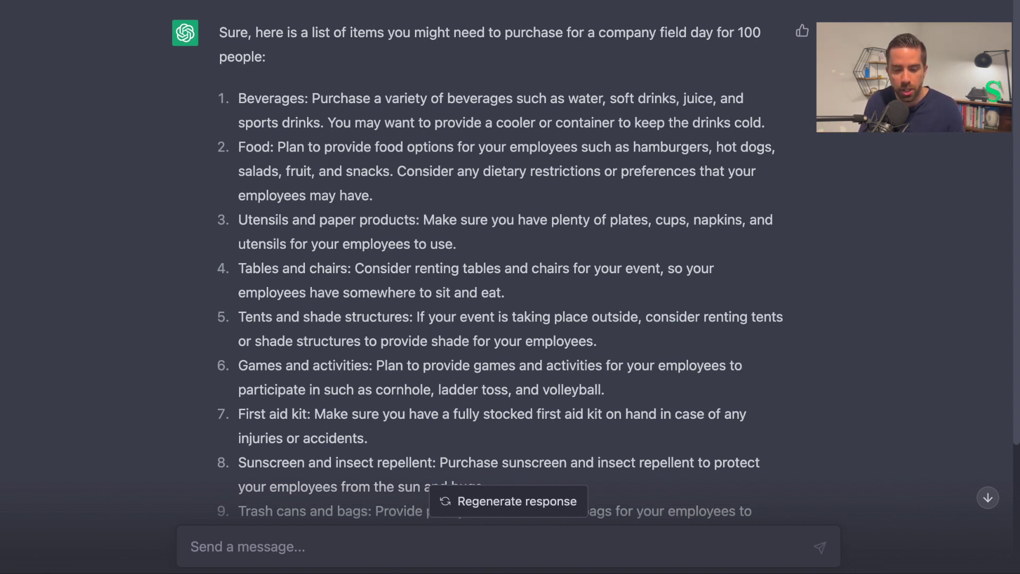
scroll(397, 234, down, 5)
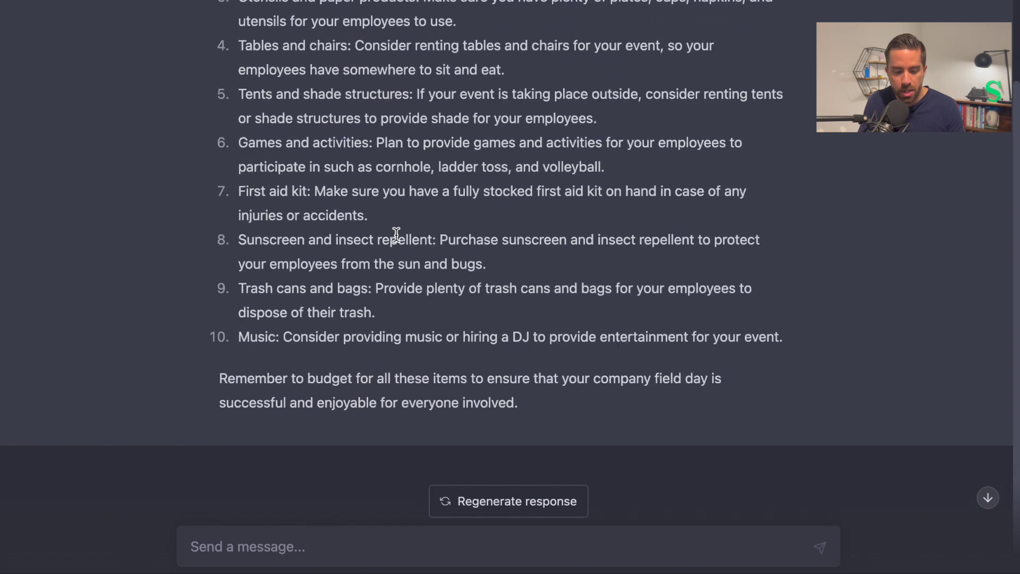
click(314, 547)
Step: Resend the prompt with '- limit to just the list and not a reason why I need to buy it'
text(Create a list of items I need to purchase for a company field day for 100 people)
key(shift+Return)
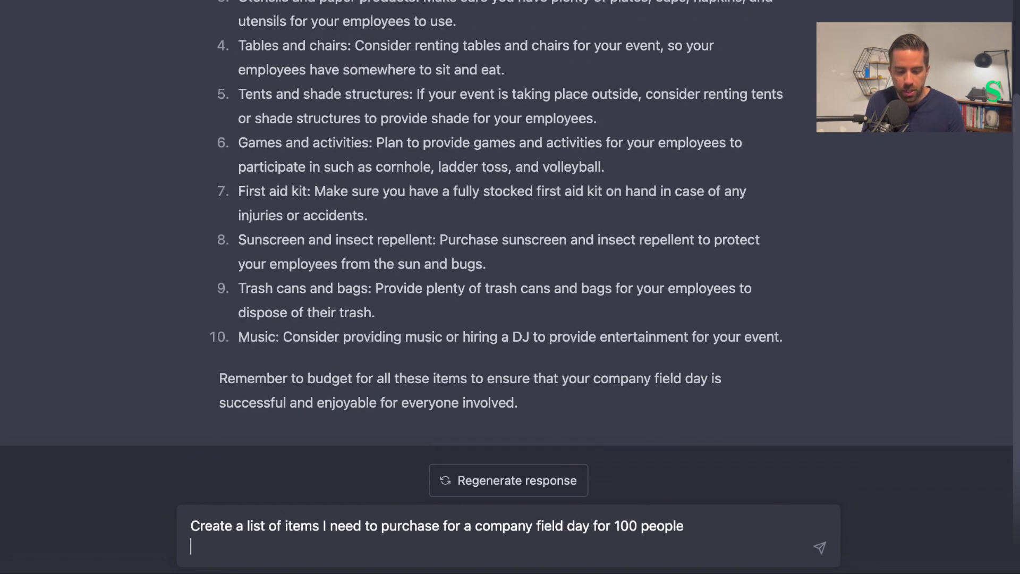
text(- lim)
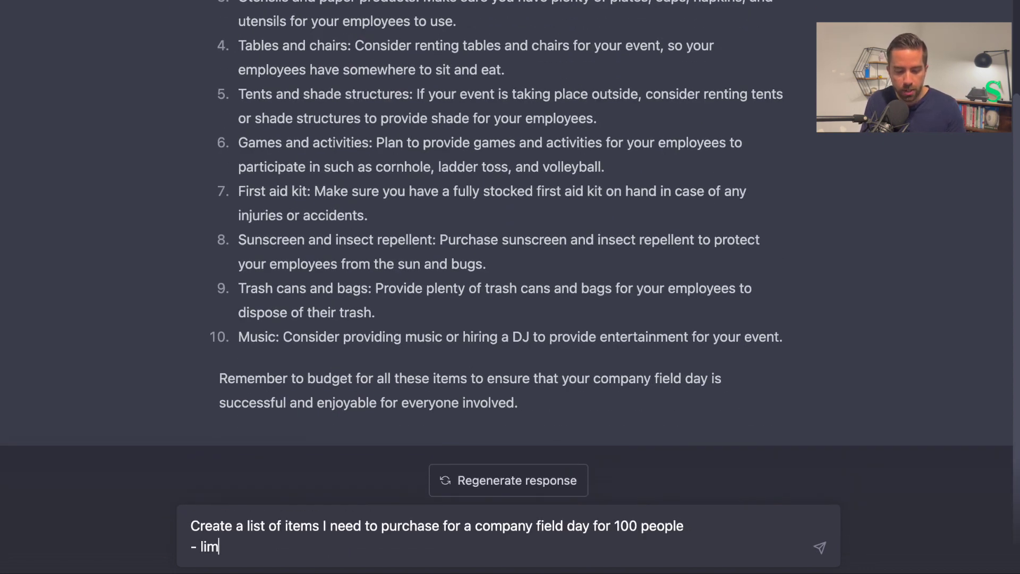
text(it to just the)
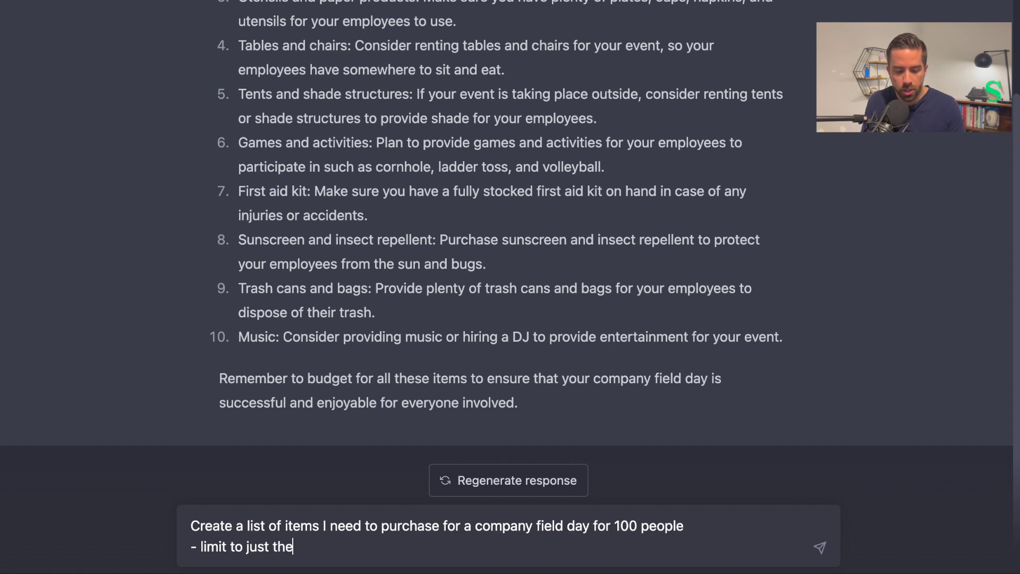
text( list and not a reason wh)
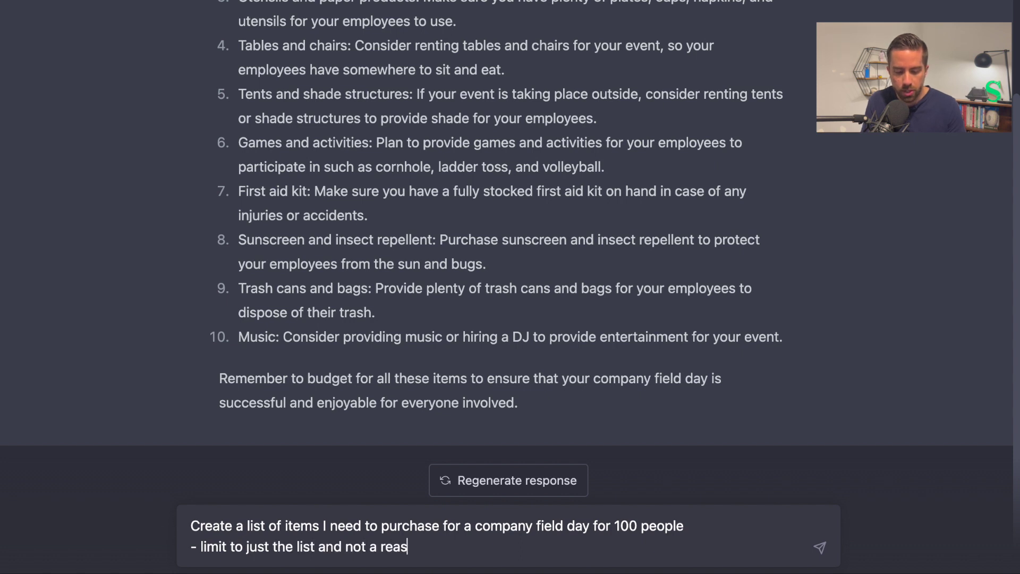
text(y I need to buy it)
key(Return)
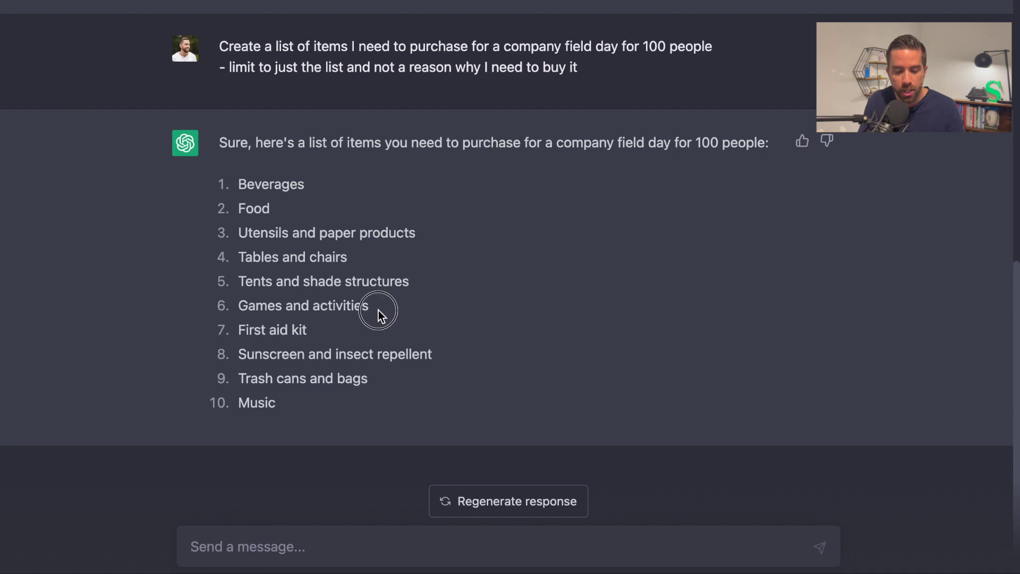
Step: Resend the field-day prompt with 'items' replaced by 'Games and activities'
drag(378, 310, 250, 312)
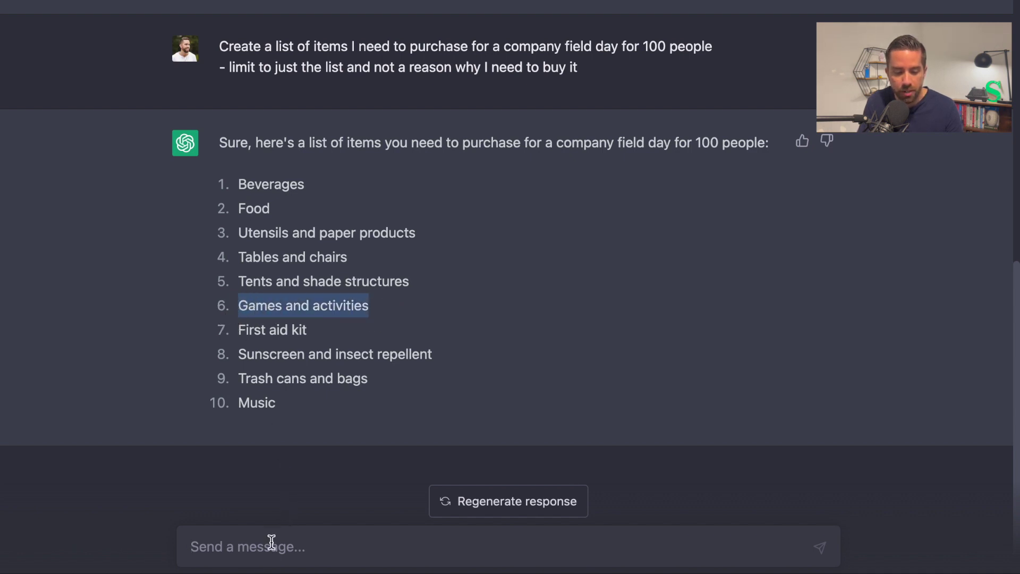
drag(217, 42, 588, 75)
key(super+c)
click(291, 534)
key(super+v)
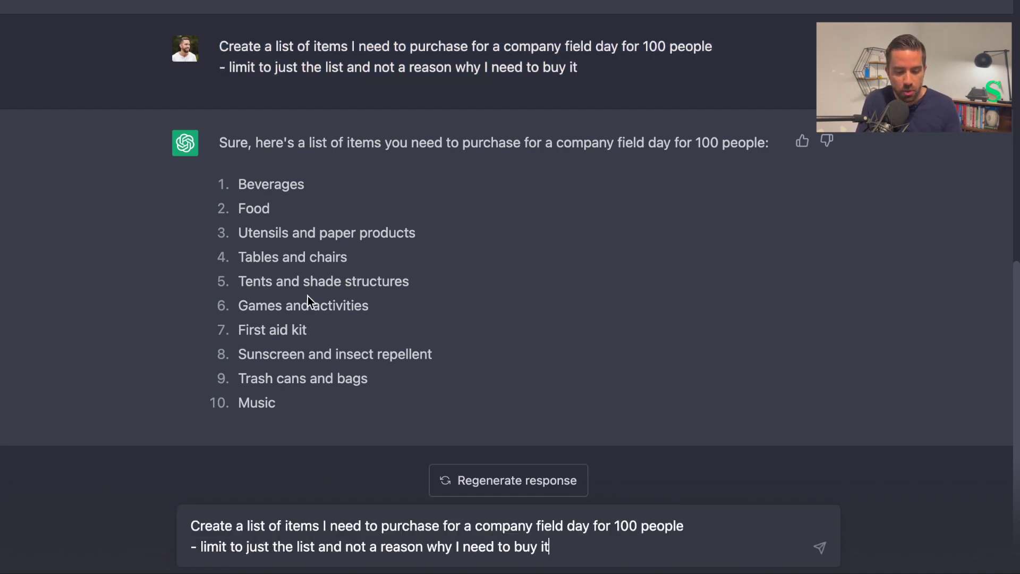
drag(369, 304, 241, 304)
key(super+c)
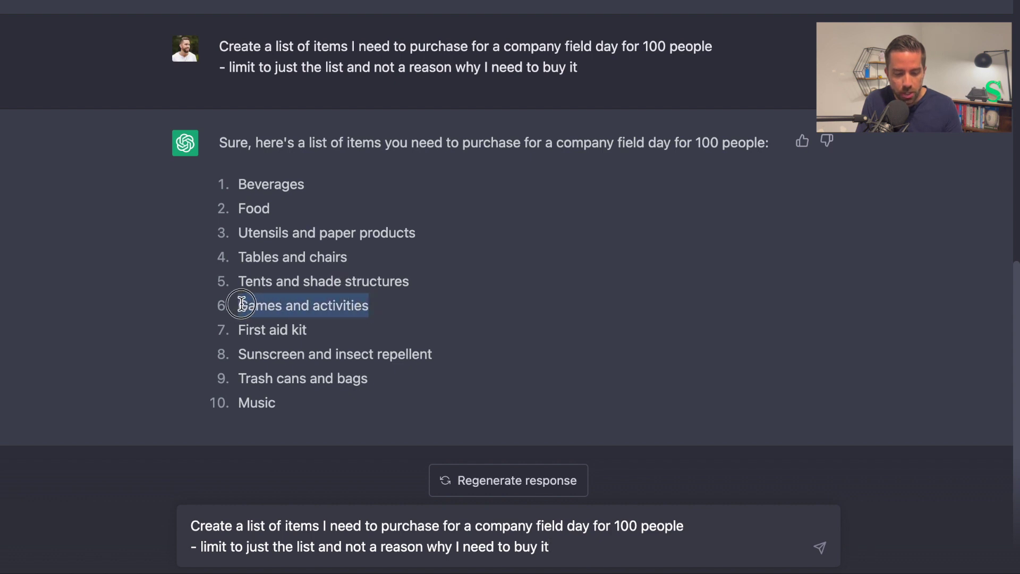
double_click(299, 526)
key(super+v)
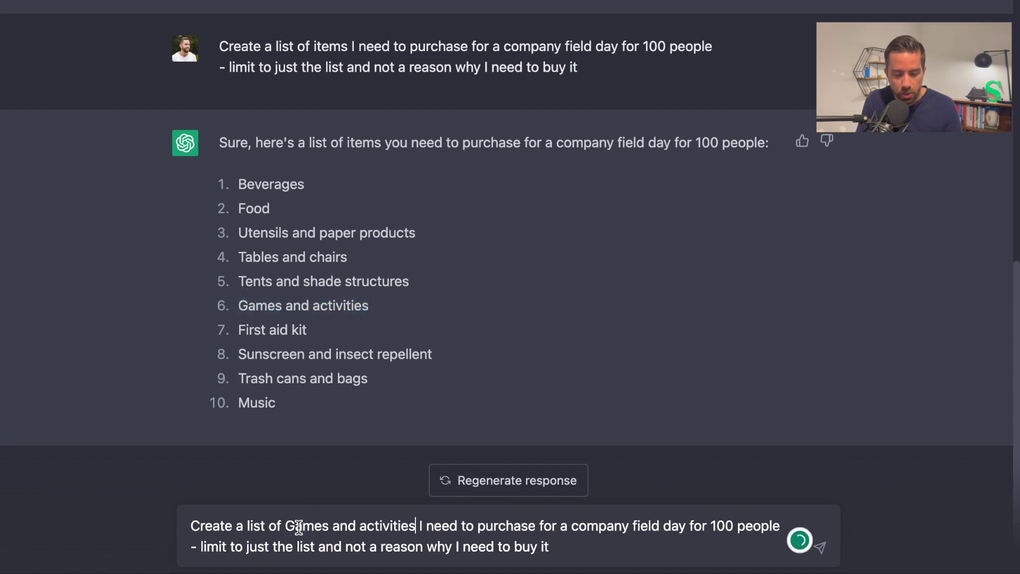
click(584, 546)
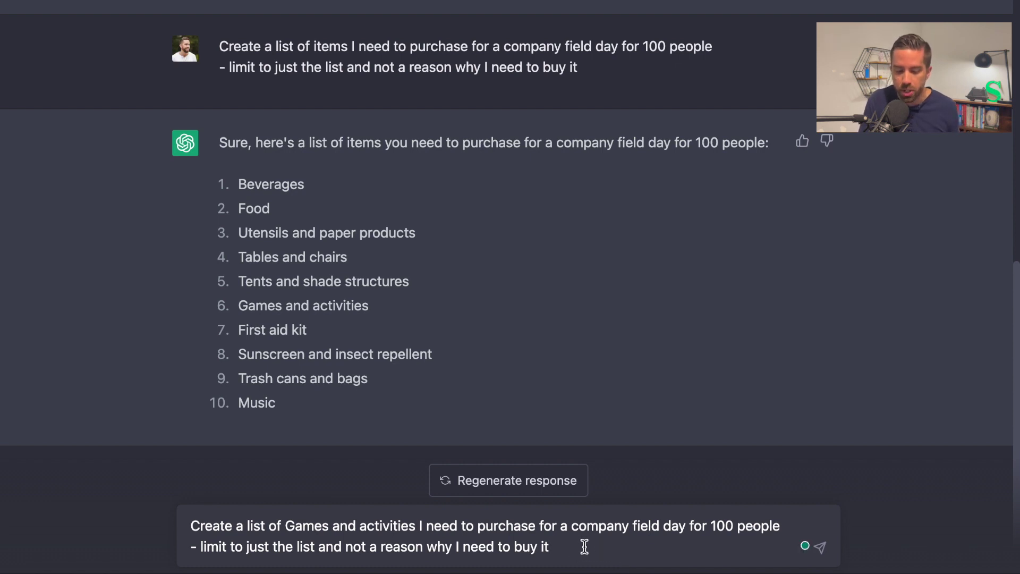
key(Return)
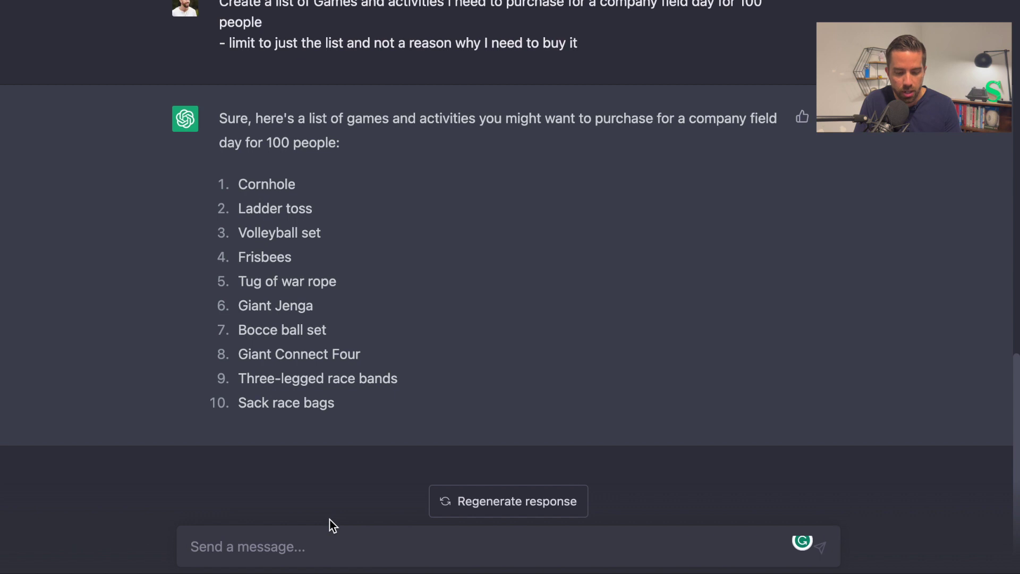
Step: Reword the prompt to 'to-do list to plan a company field day… why I need to do it' and send
drag(601, 56, 217, 3)
key(ctrl+c)
click(217, 547)
key(ctrl+v)
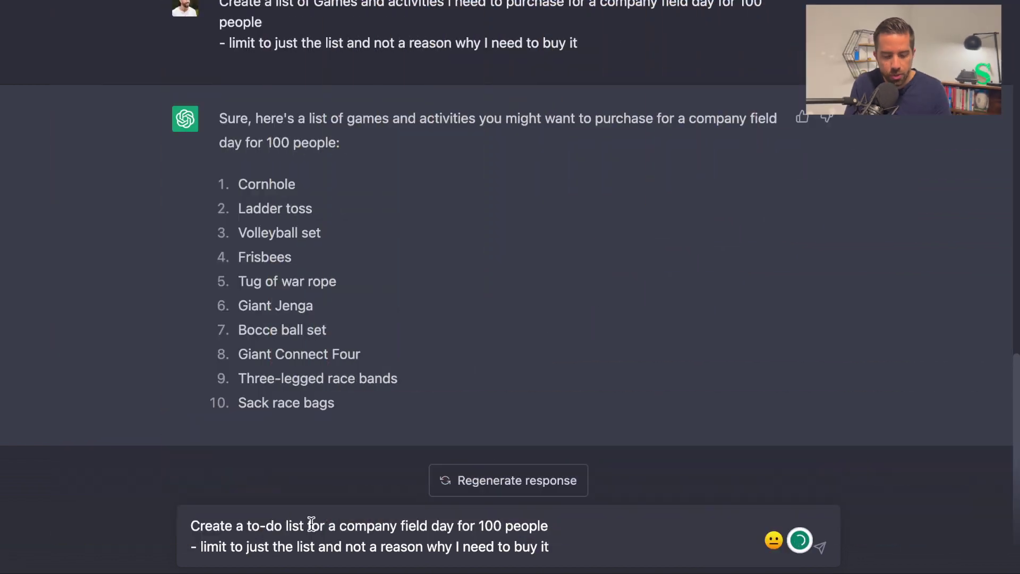
click(307, 526)
text(to plan)
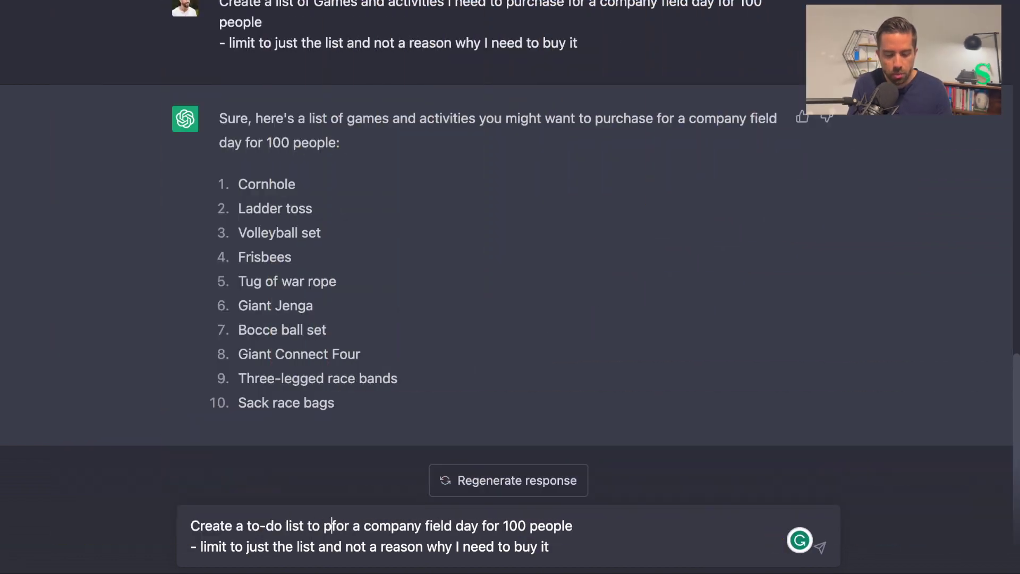
drag(354, 526, 377, 525)
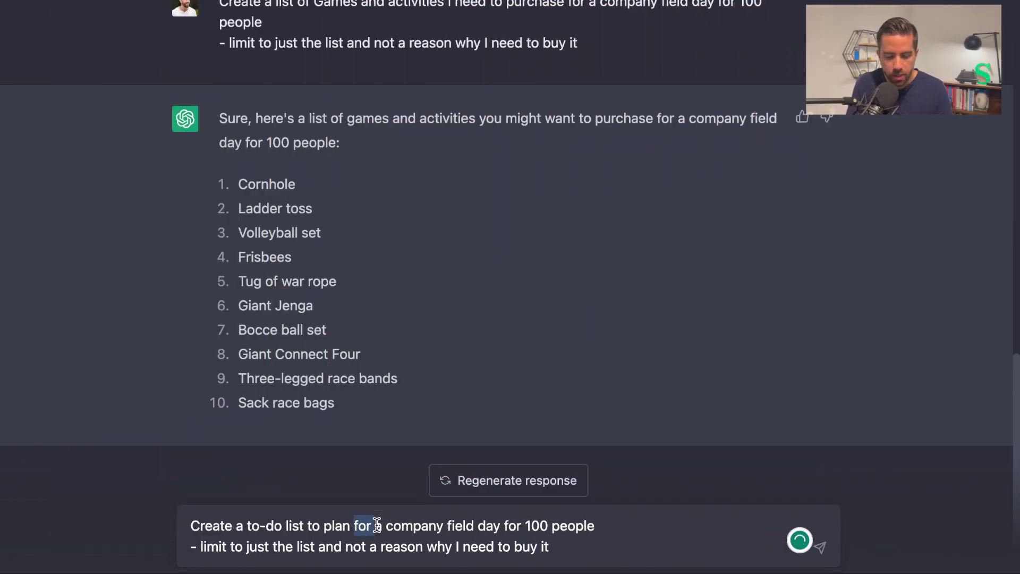
key(BackSpace)
click(587, 543)
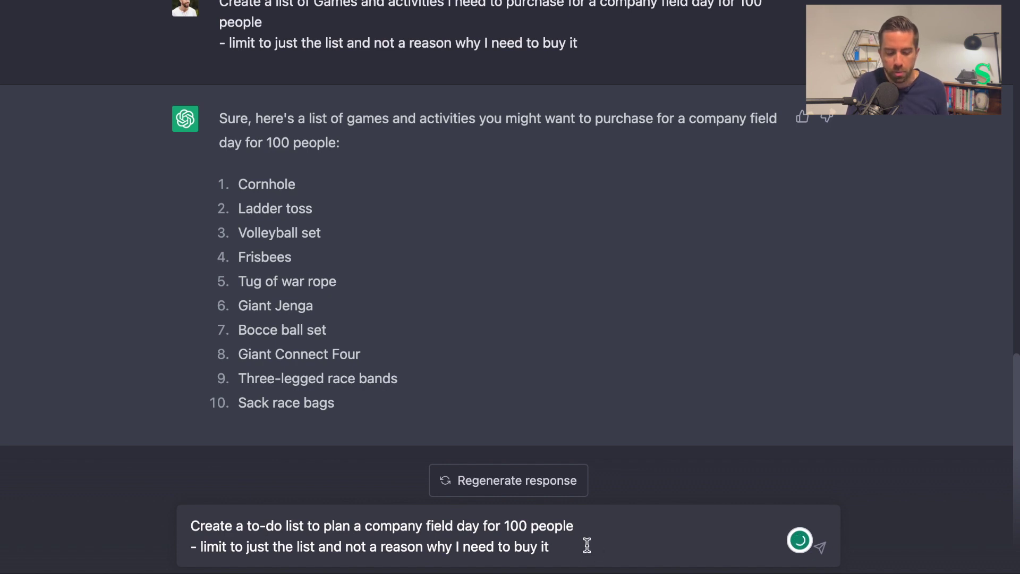
drag(579, 545, 455, 549)
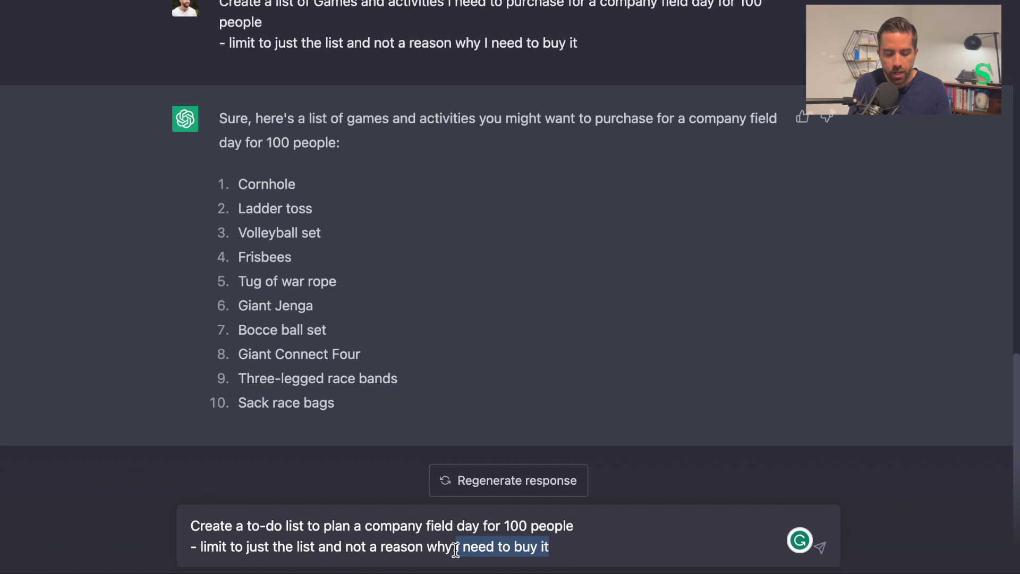
text(I need to do)
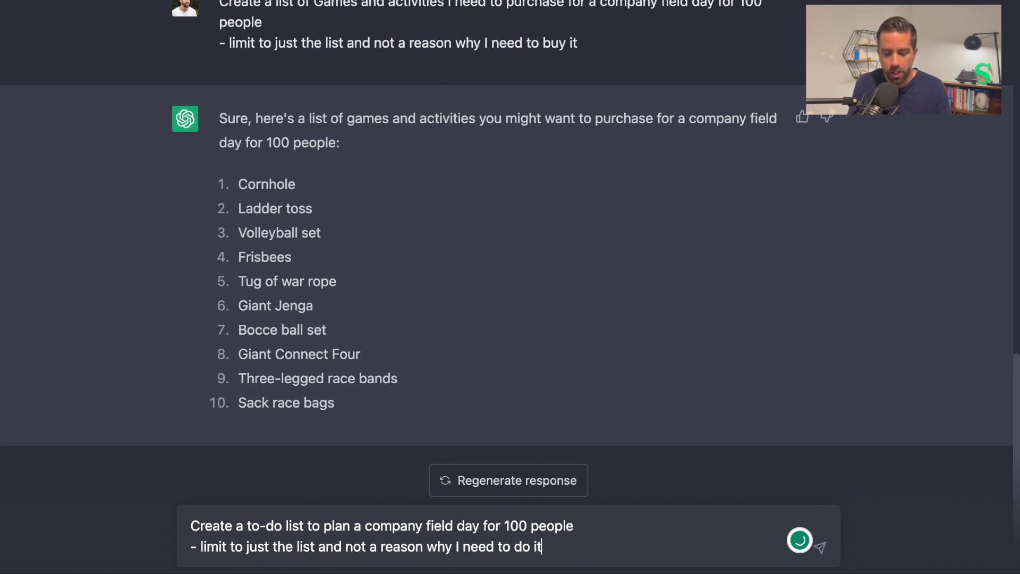
key(Return)
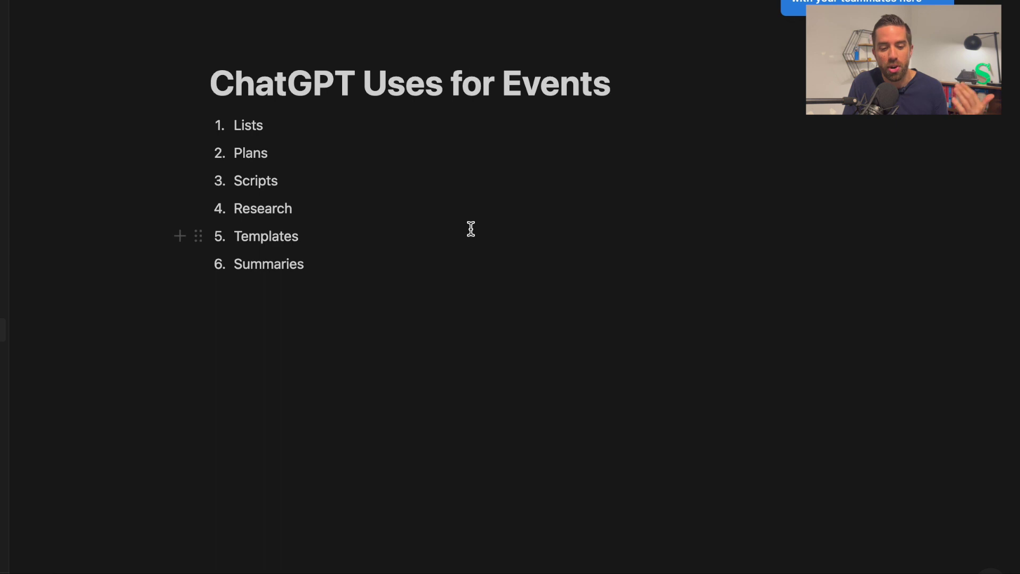
Step: Select Plans in Notion, then start a new ChatGPT prompt 'Create an agenda for a company field day for 3 h'
click(352, 159)
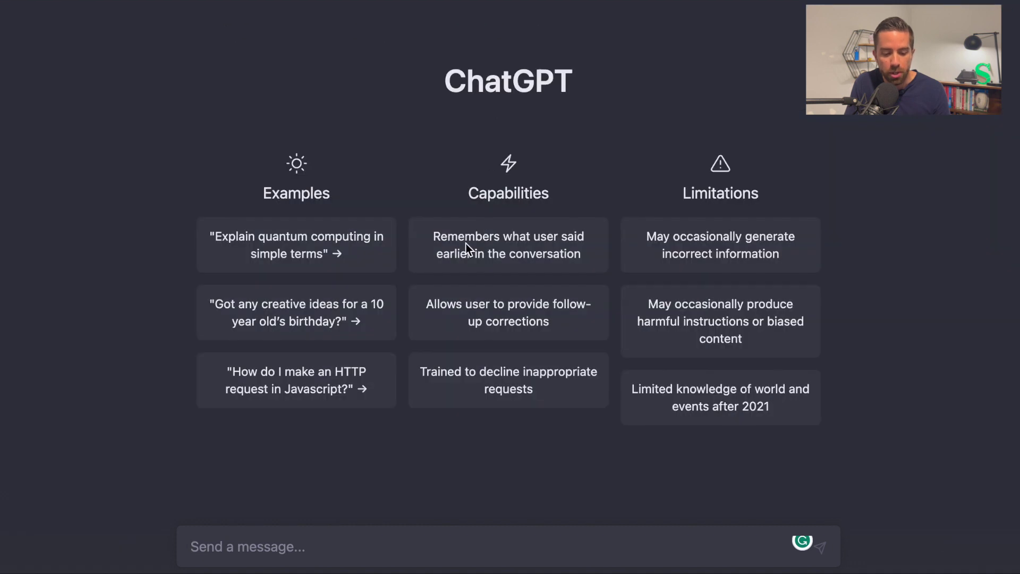
click(302, 543)
text(Createa)
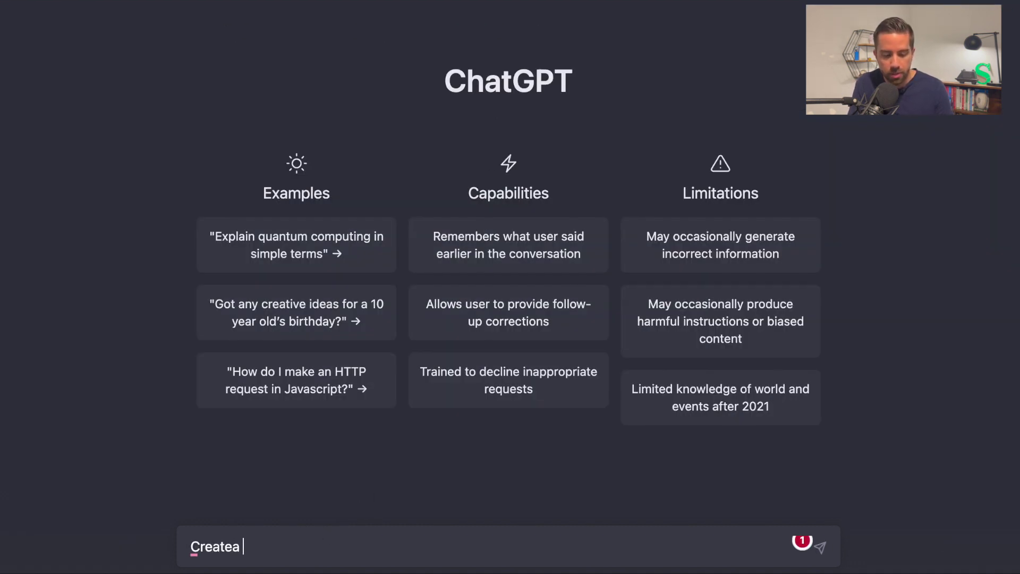
key(BackSpace)
text(an agenda for a company )
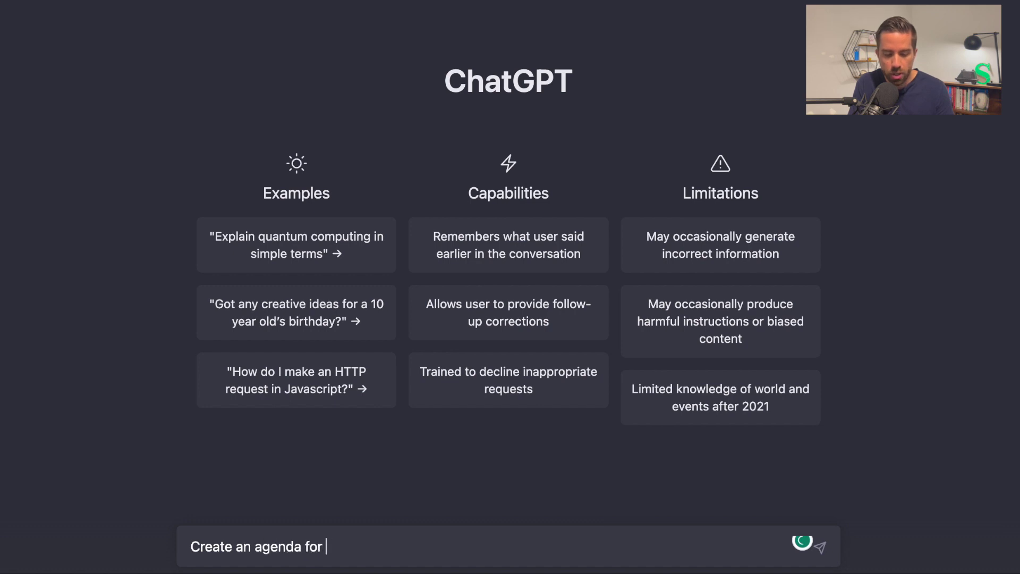
text(field)
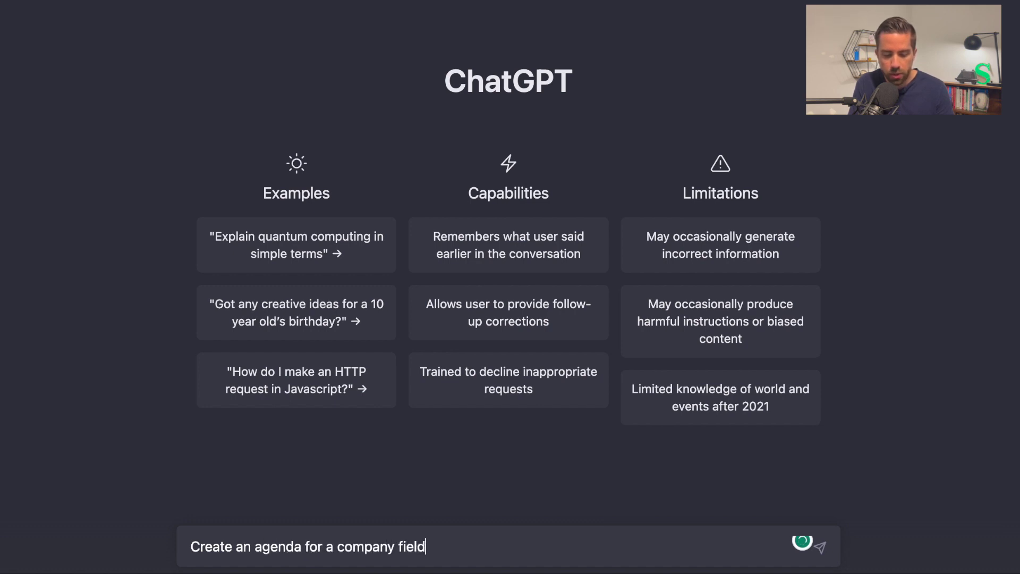
text( day for 3 h)
Step: Finish and send 'Create an agenda for a company field day for 3-hours for 100 people'
key(BackSpace)
key(BackSpace)
text(-hours for )
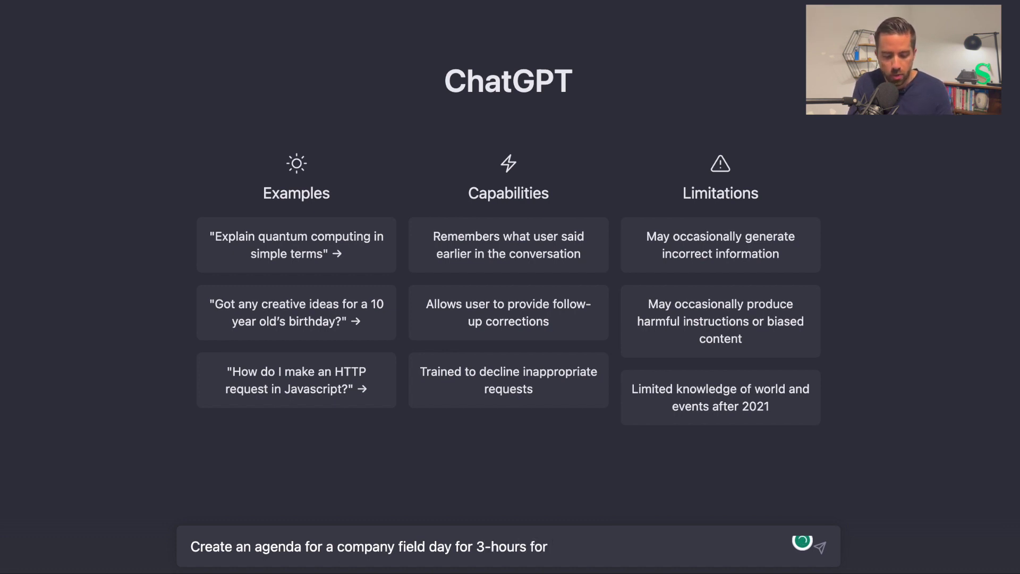
text(100 people)
key(Return)
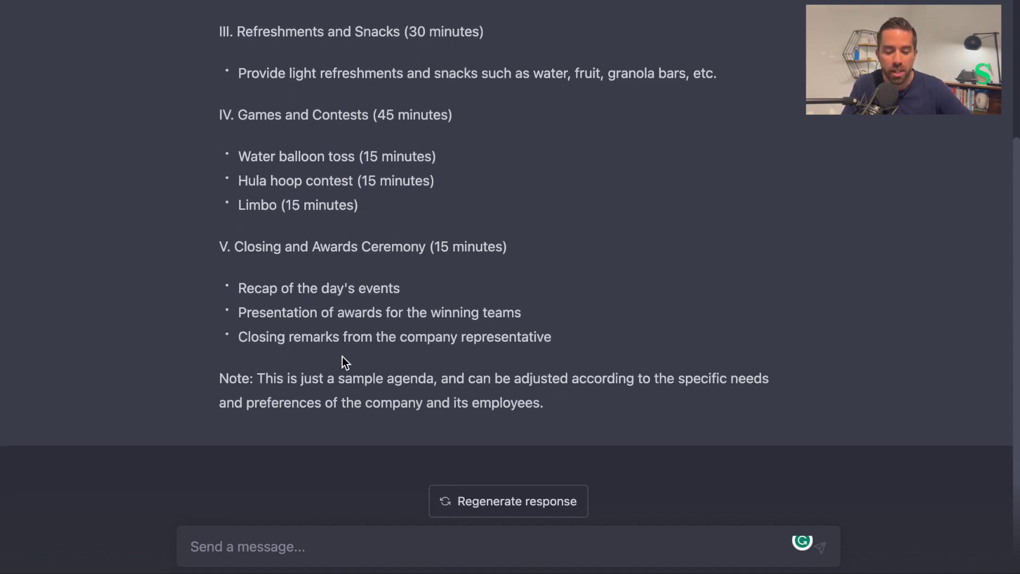
Step: Highlight an Introduction bullet, then the four Team Building Activities items in the agenda
scroll(342, 356, up, 5)
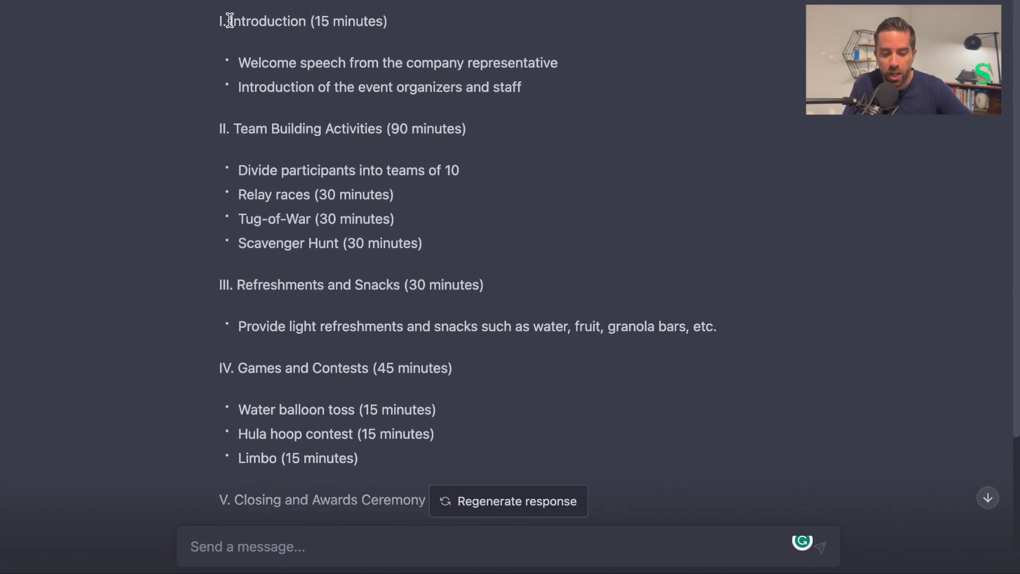
click(241, 62)
drag(242, 62, 231, 92)
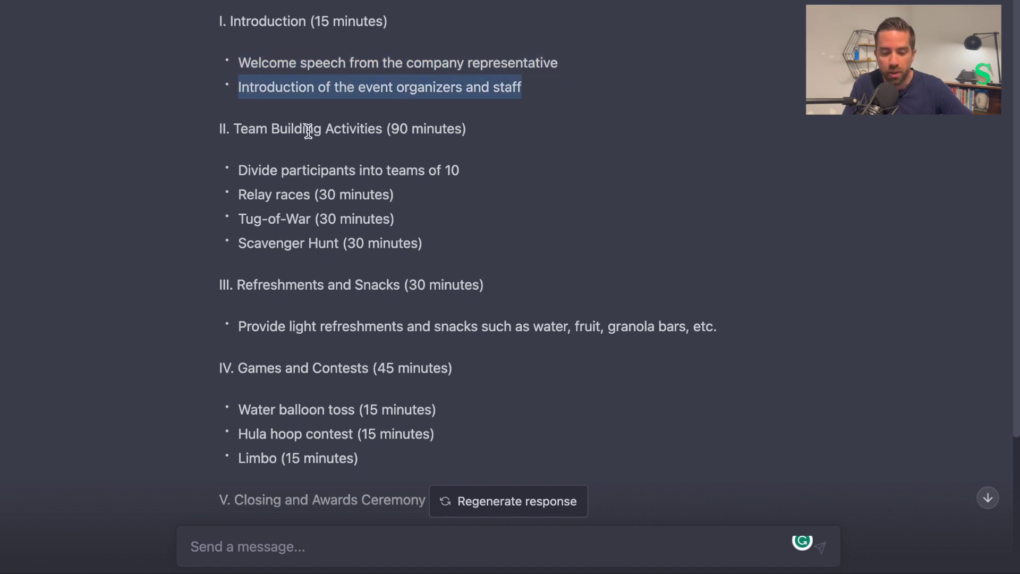
scroll(318, 338, down, 3)
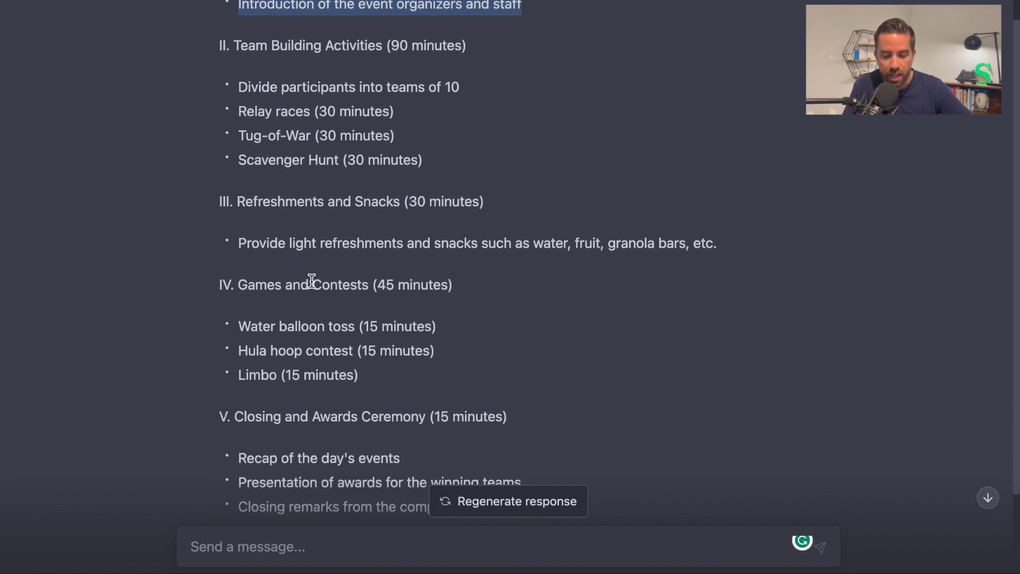
drag(238, 87, 431, 156)
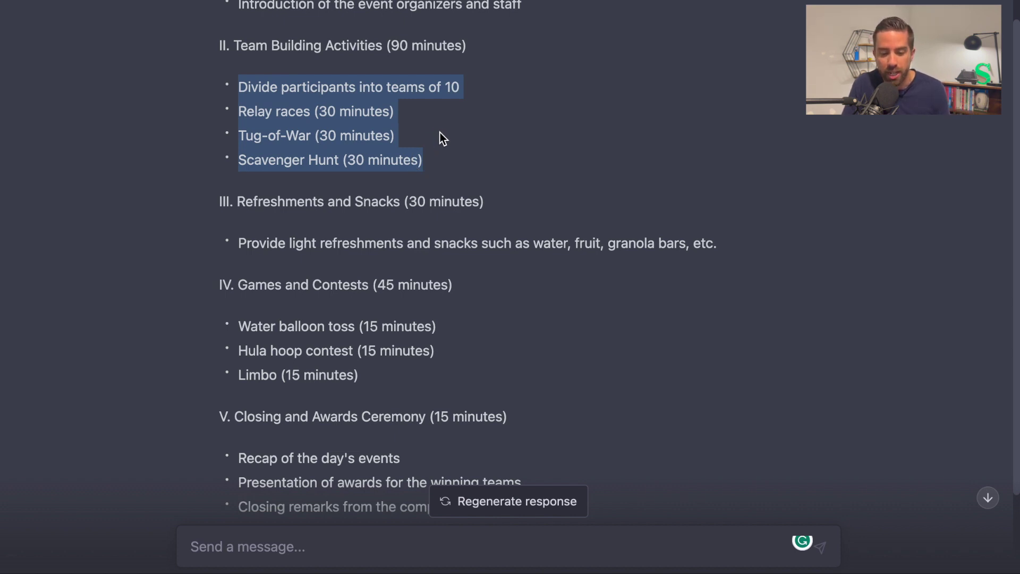
scroll(461, 263, down, 3)
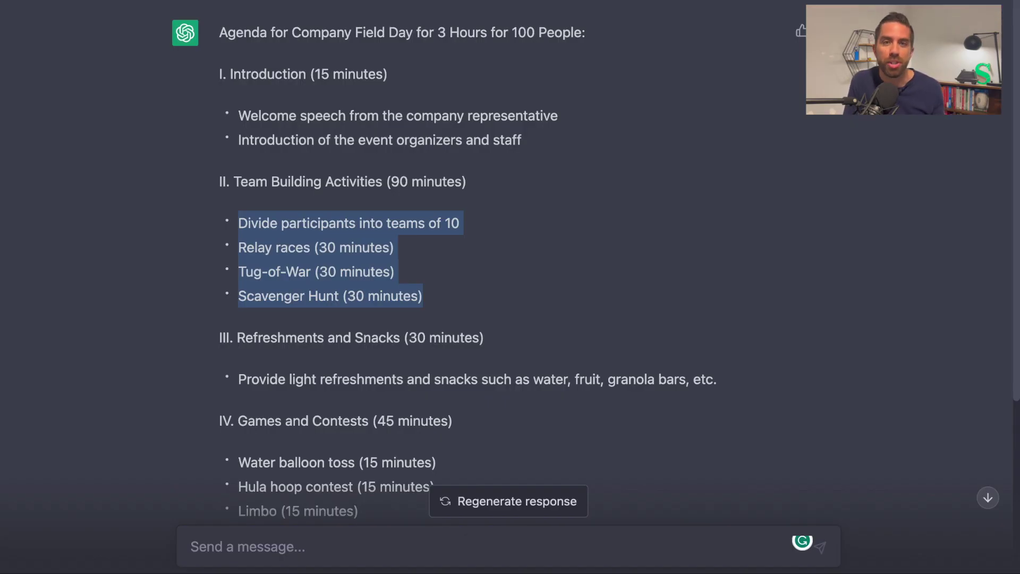
scroll(534, 316, down, 5)
Step: Ask ChatGPT to 'write a script for the' copied Welcome speech bullet 'of this field day'
click(342, 539)
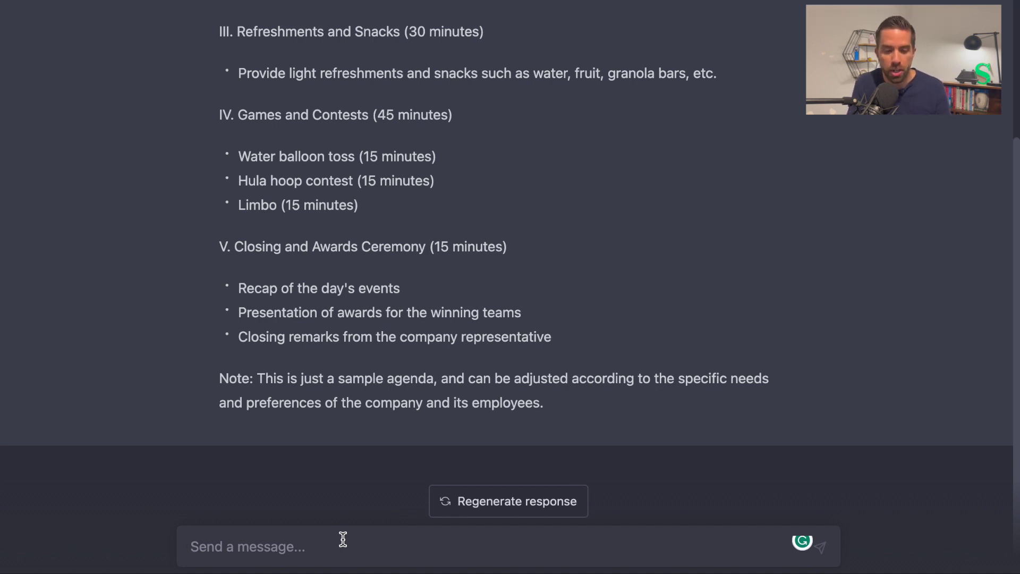
text(write a )
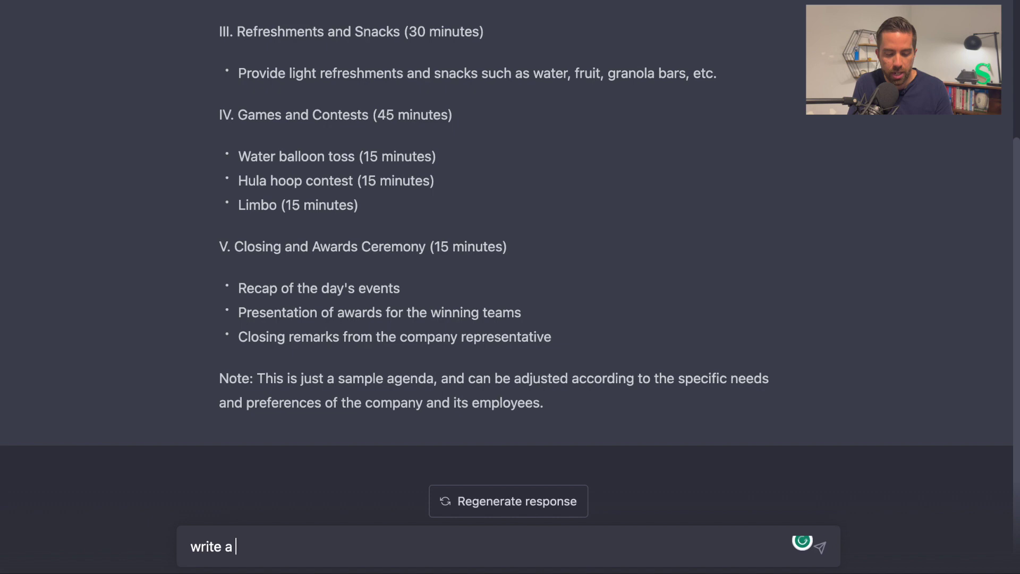
text(script for)
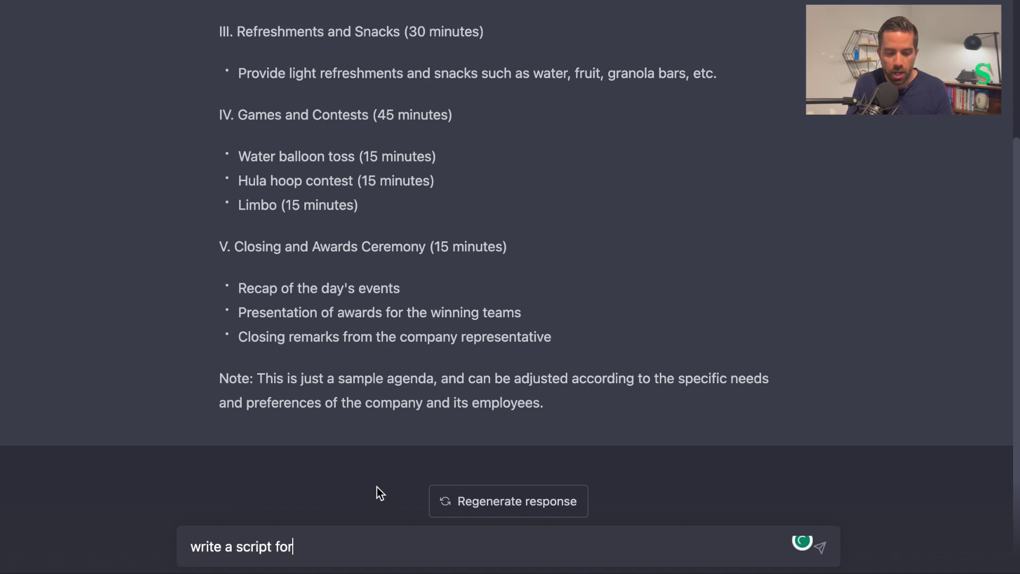
scroll(450, 382, up, 6)
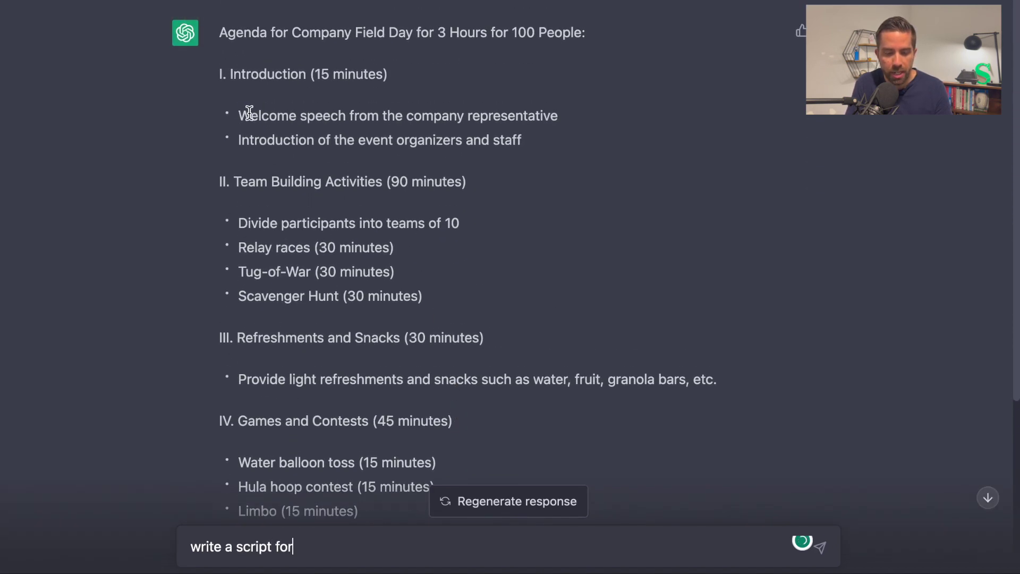
drag(238, 114, 563, 118)
key(ctrl+c)
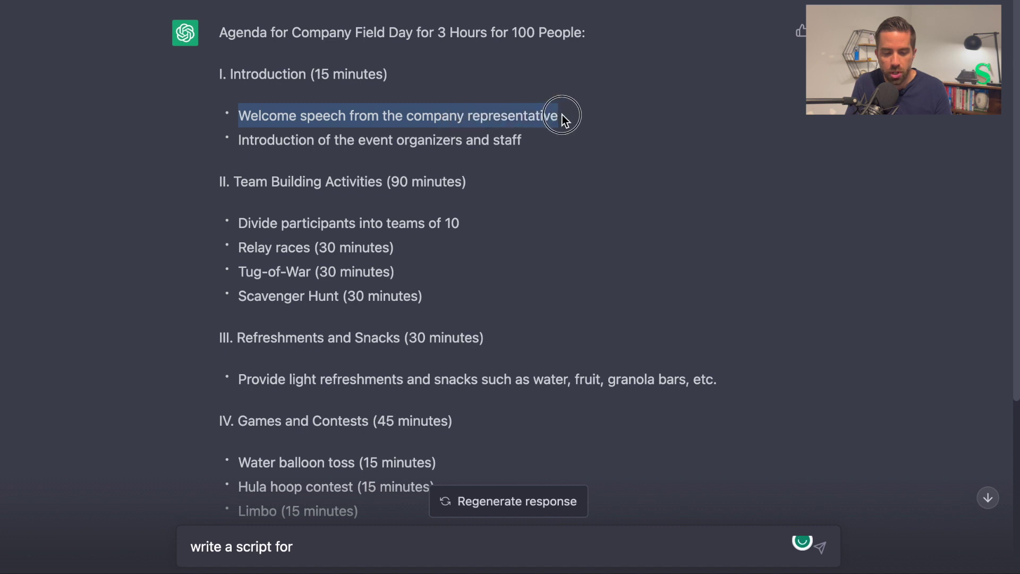
click(353, 541)
text(he)
key(BackSpace)
key(BackSpace)
key(BackSpace)
text(the)
key(ctrl+v)
text(of this field day)
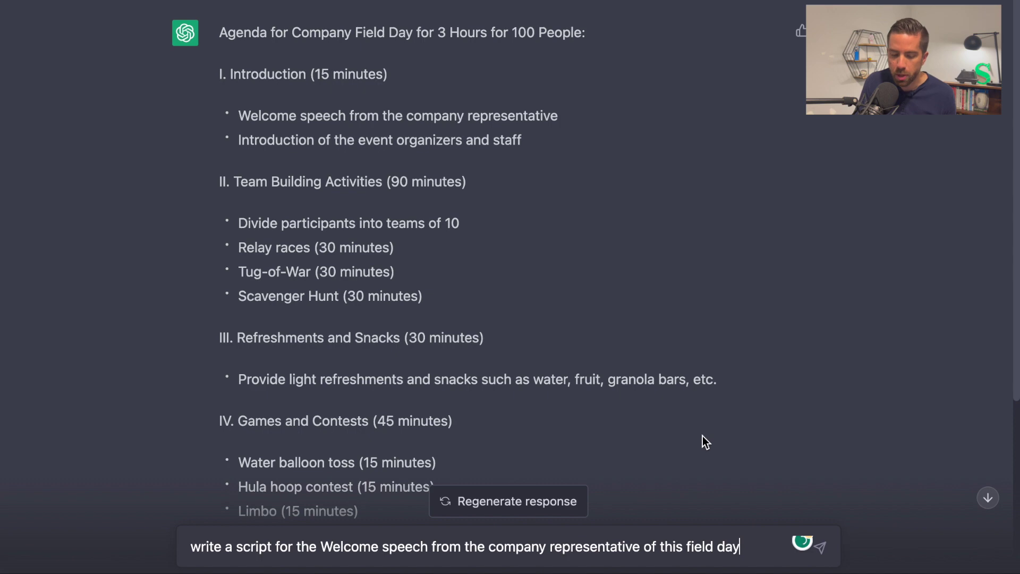
key(Return)
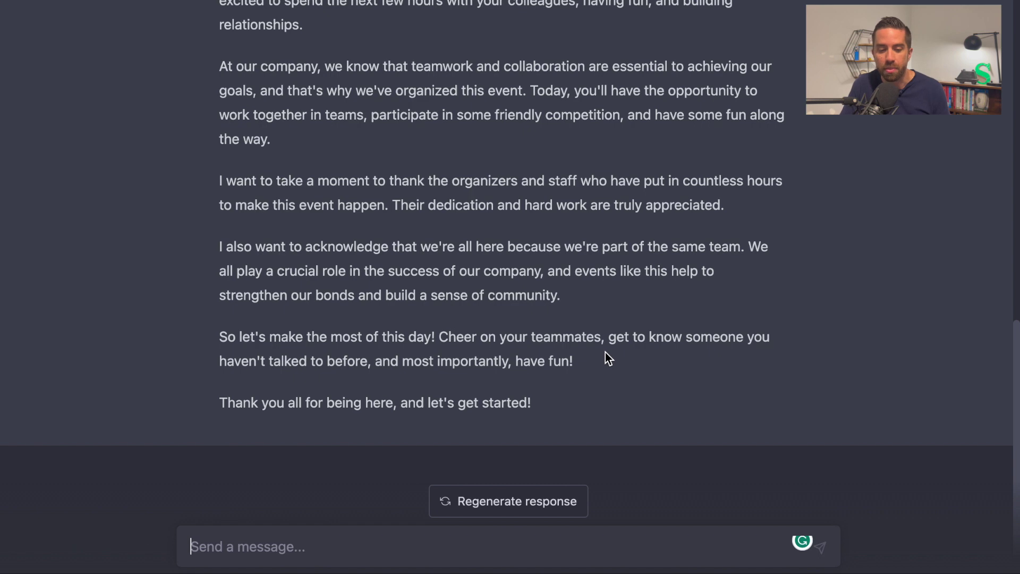
Step: Scroll over the finished speech and paste the earlier welcome speech request into the message box
scroll(605, 243, up, 2)
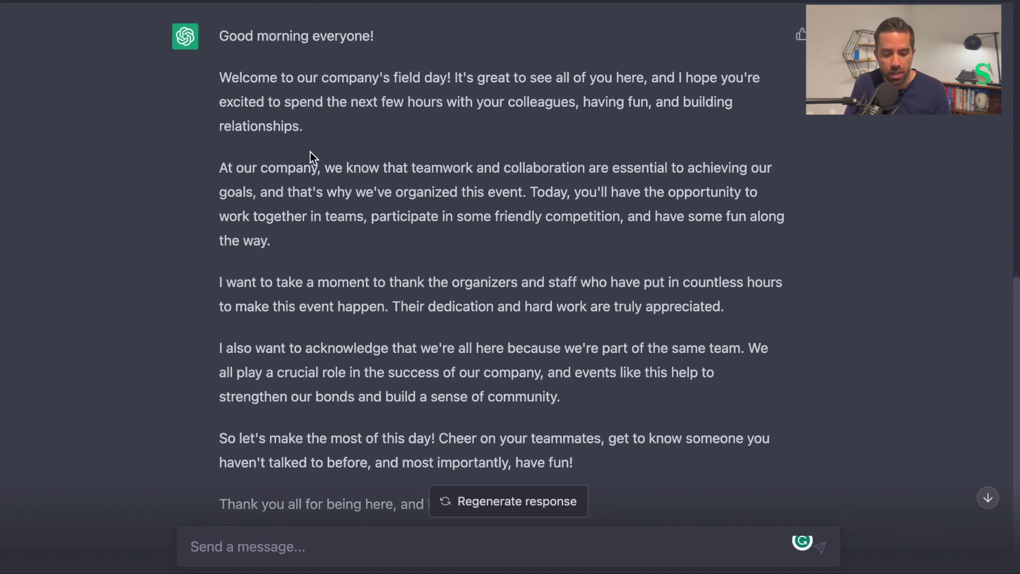
scroll(372, 489, down, 2)
click(301, 546)
text(write a script for the Welcome speech from the company representative of this field day)
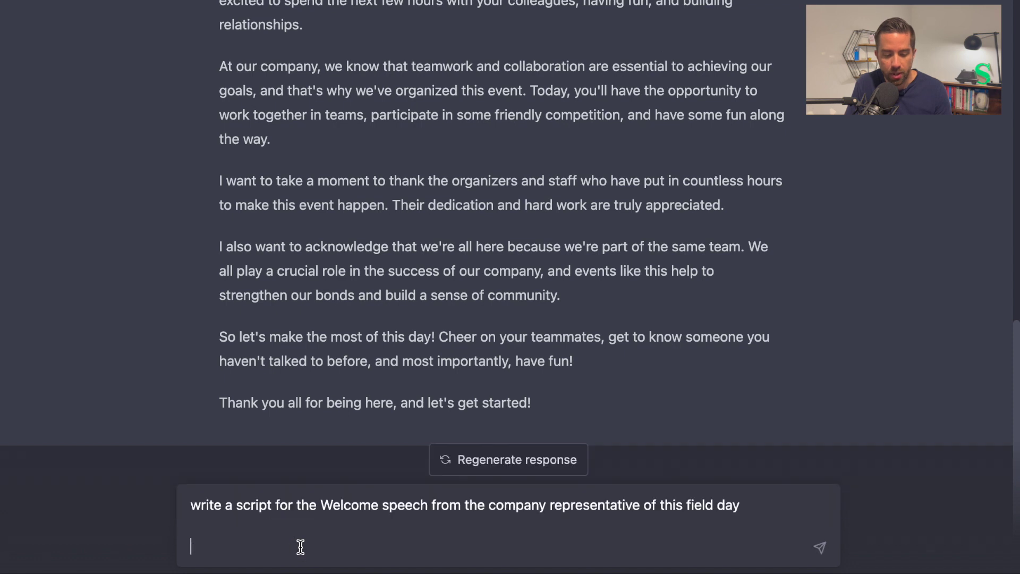
Step: Change the prompt to 're-write the script' with '- the company name is Event Builder', and send it
key(BackSpace)
text(- the company name)
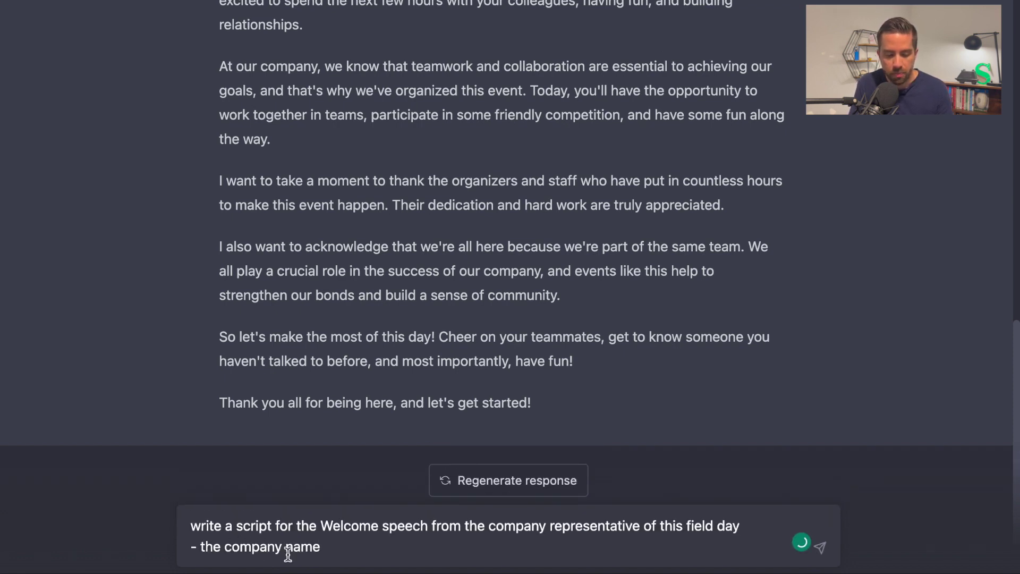
click(194, 526)
text(re-)
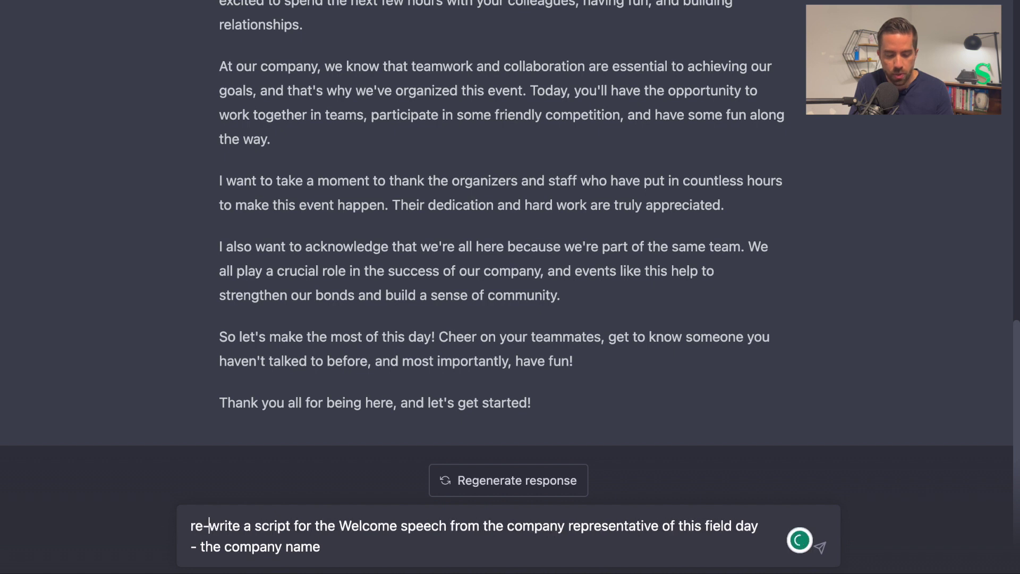
click(251, 526)
key(BackSpace)
text(the)
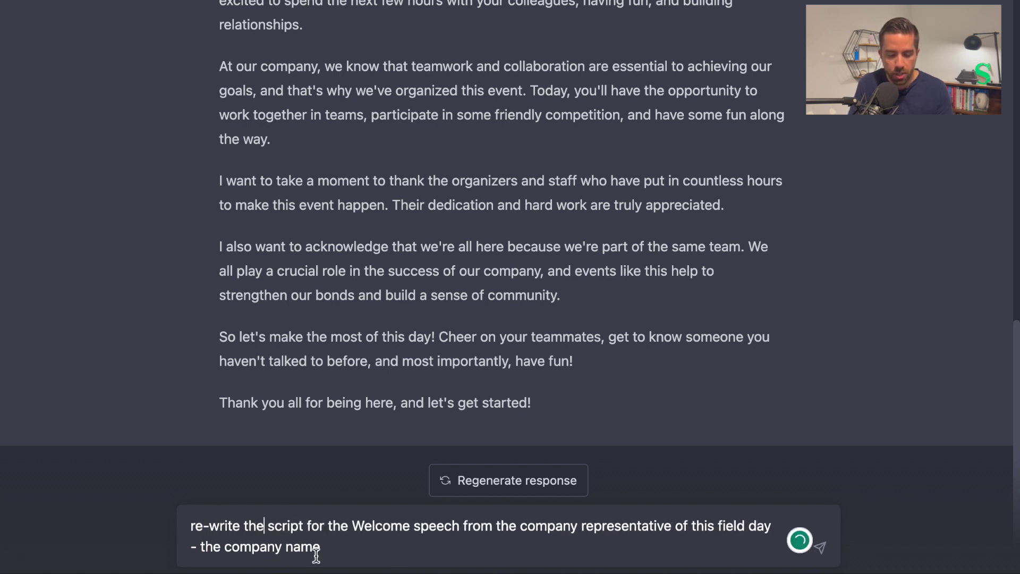
click(387, 547)
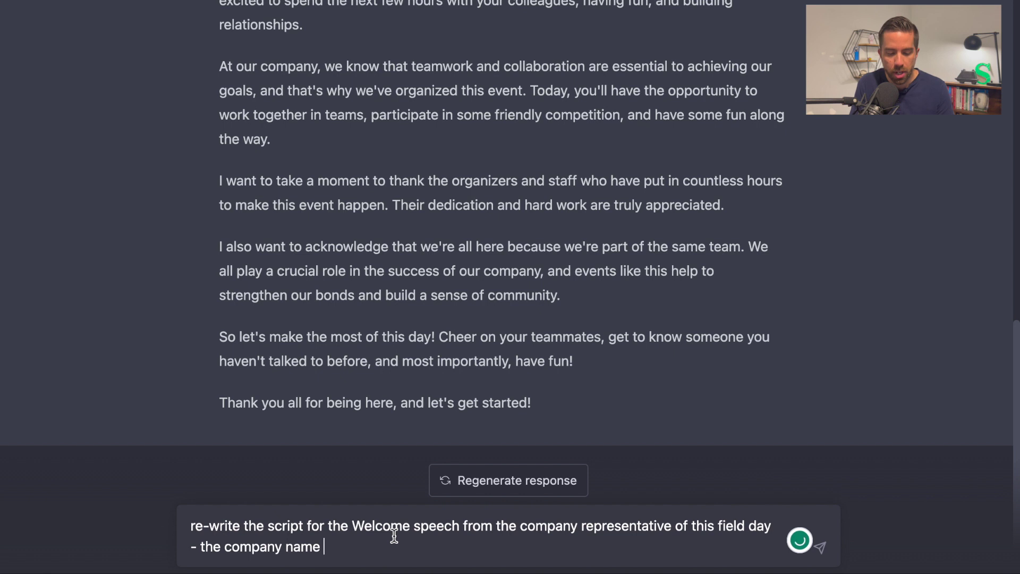
text(is Event Builder)
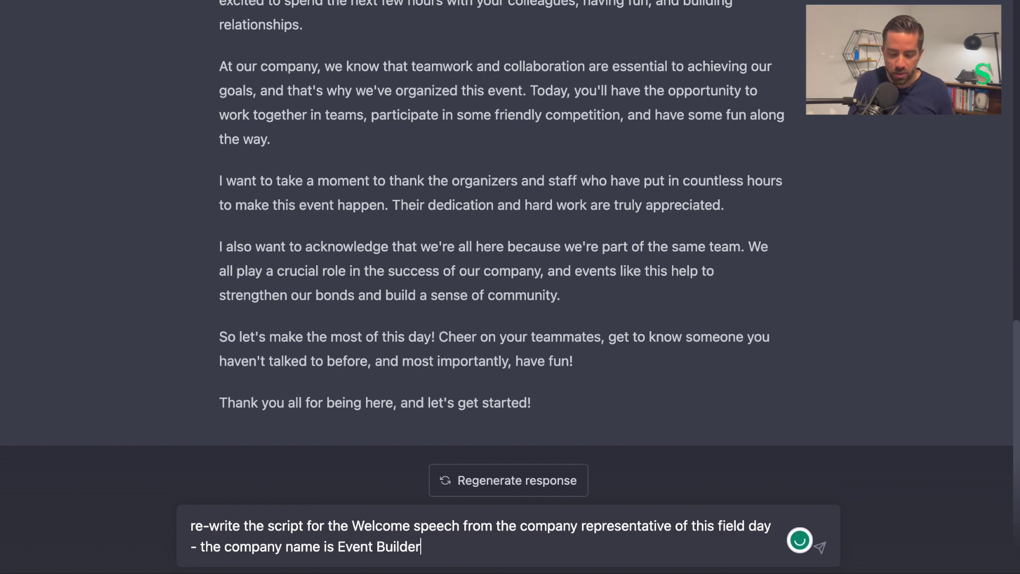
key(Return)
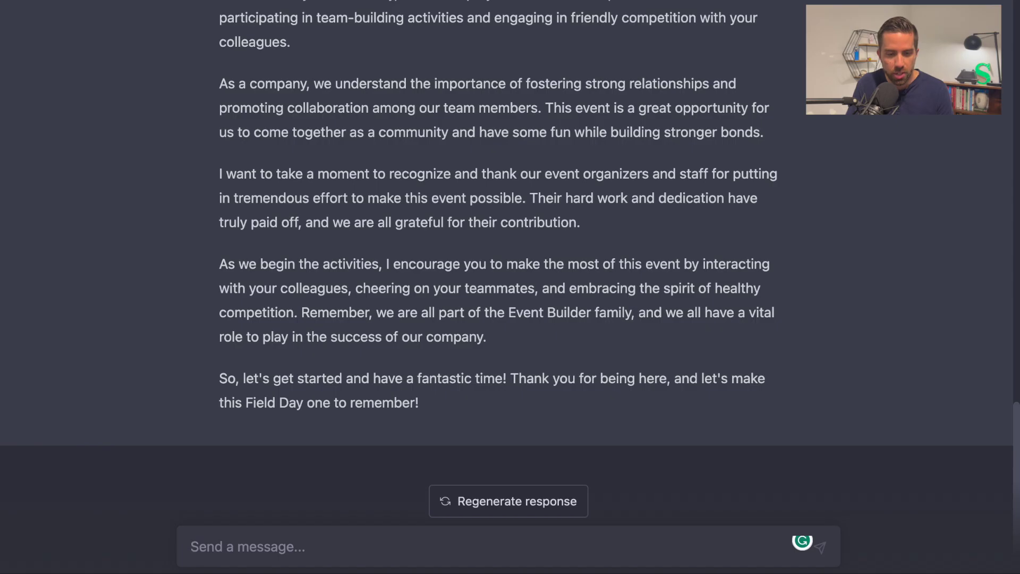
Step: Scroll up through the rewritten welcome speech that now names Event Builder
scroll(360, 291, up, 10)
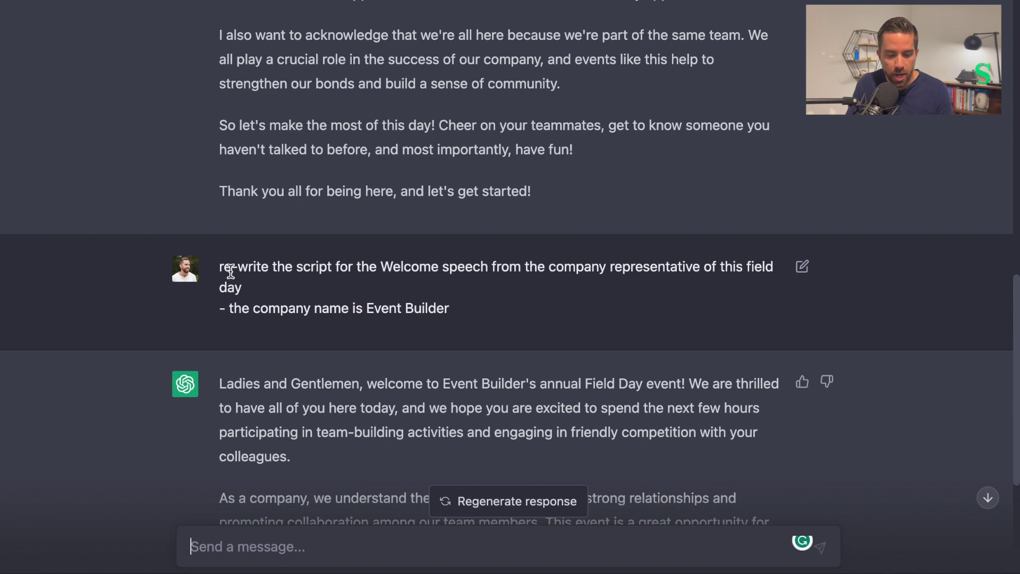
Step: Reuse the earlier welcome speech prompt as a new draft in the message box
scroll(249, 254, up, 10)
scroll(250, 254, up, 1)
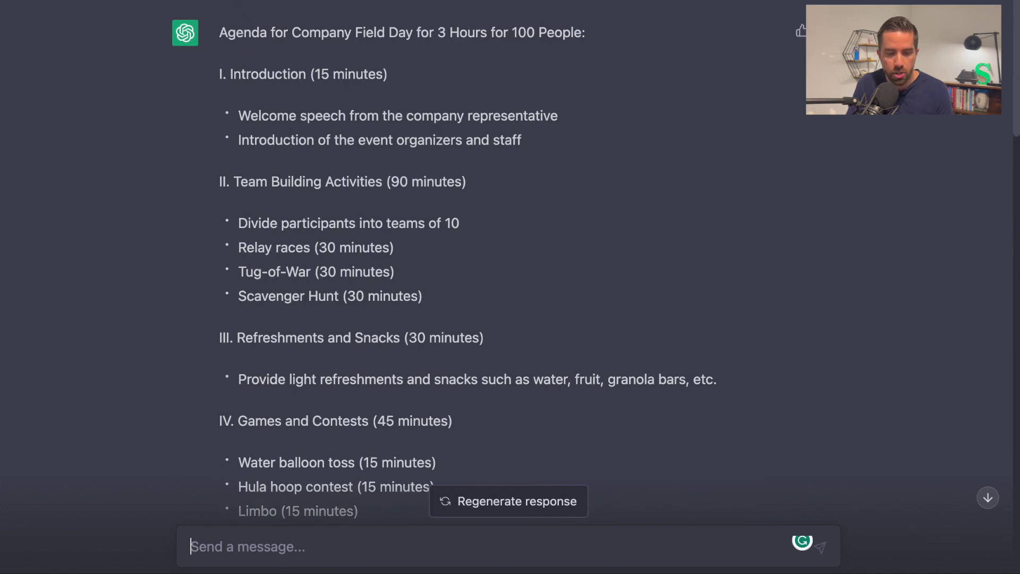
scroll(289, 140, down, 10)
triple_click(262, 237)
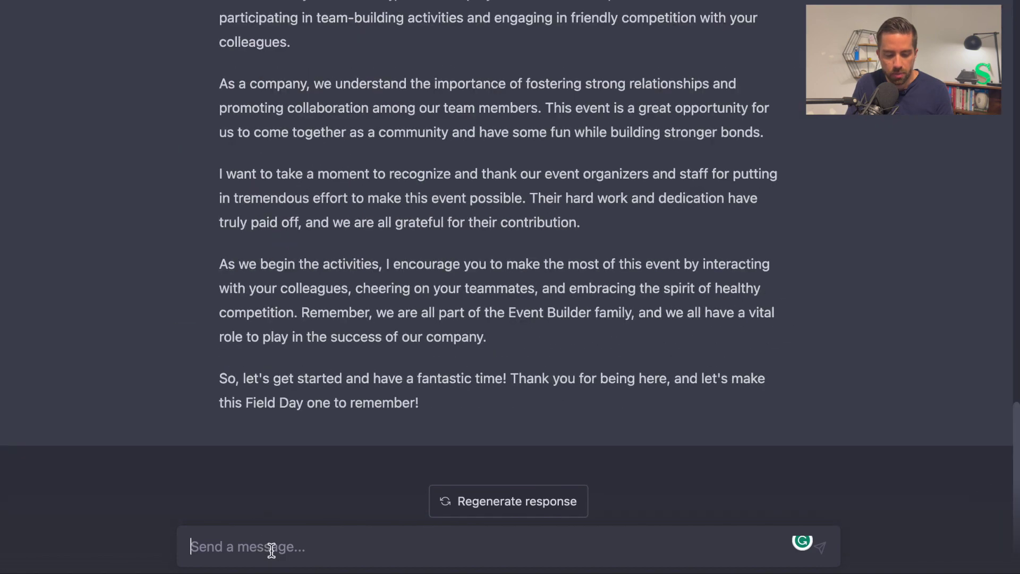
text(write a script for the Welcome speech from the company representative of this field day)
key(BackSpace)
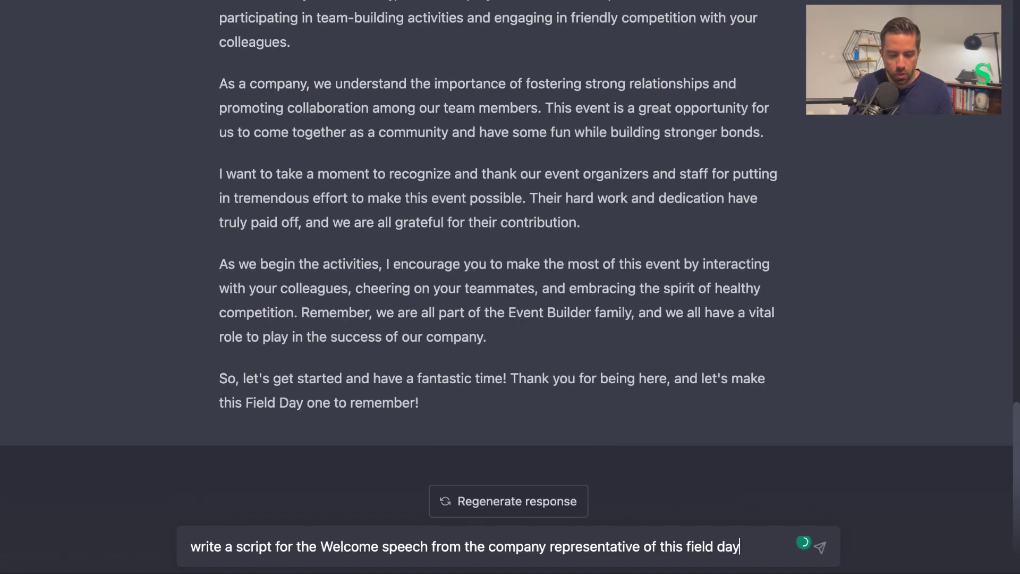
Step: Reword the draft to 'write a script for how to play Tug-of-War during this field day'
scroll(420, 249, up, 20)
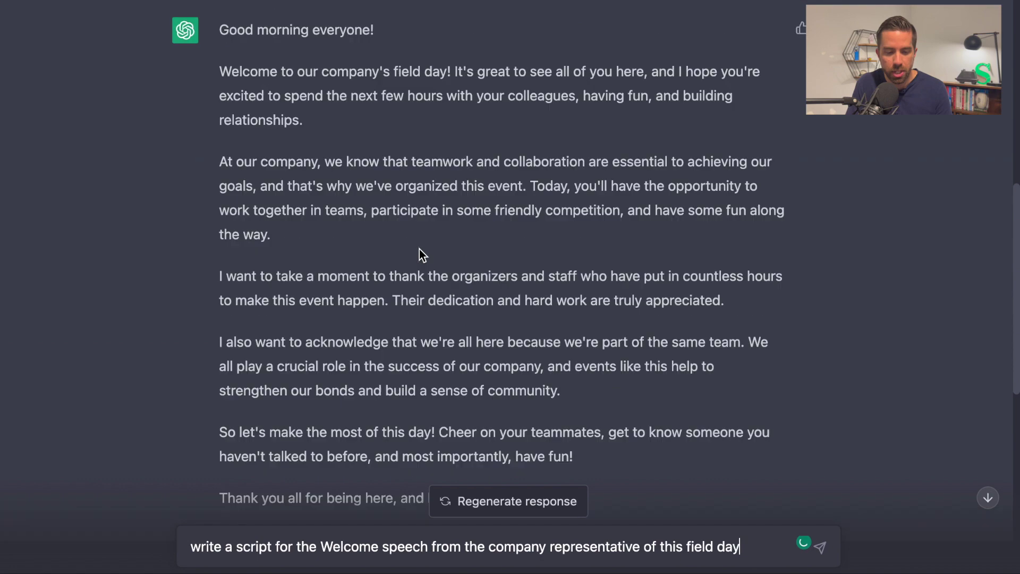
scroll(419, 248, up, 8)
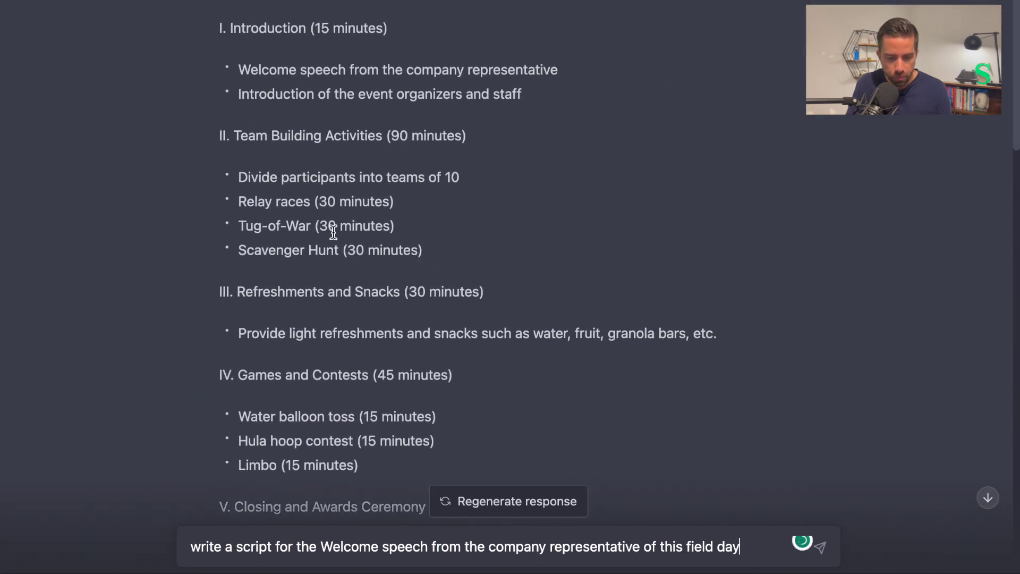
drag(240, 226, 311, 227)
scroll(312, 228, down, 20)
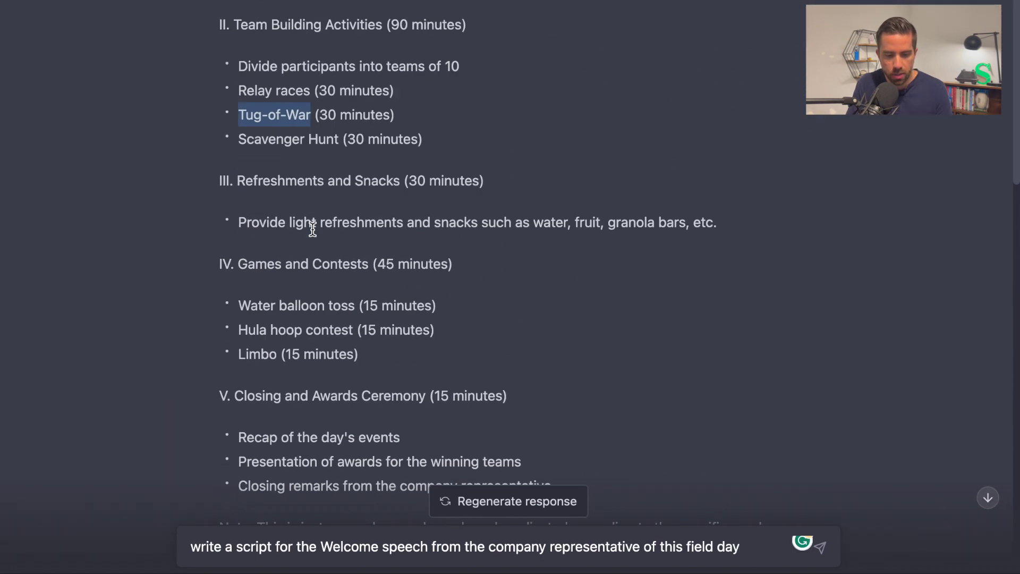
drag(295, 546, 653, 551)
text(how to p)
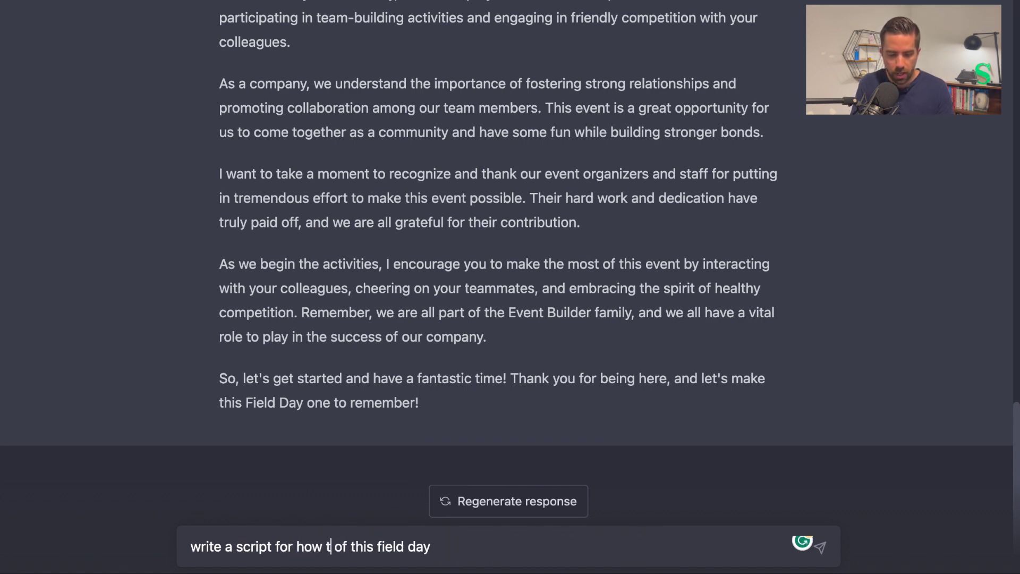
text(lay Tug-of-War)
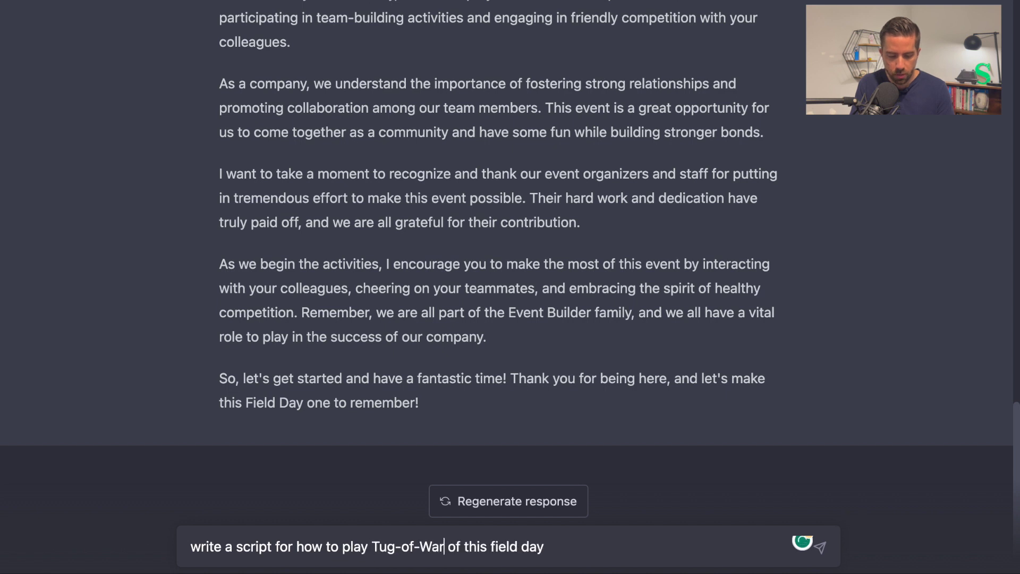
text( during)
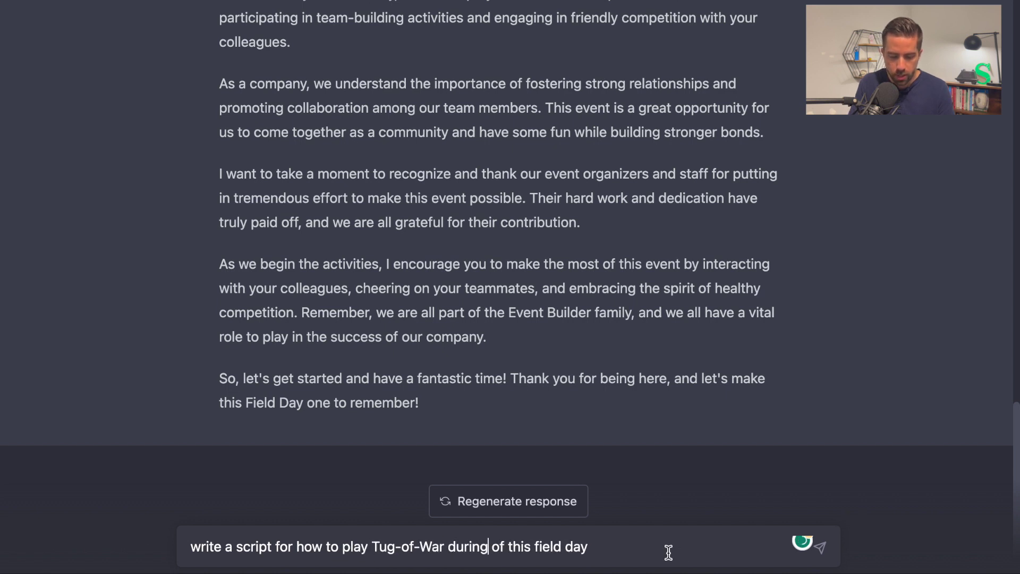
double_click(498, 547)
key(BackSpace)
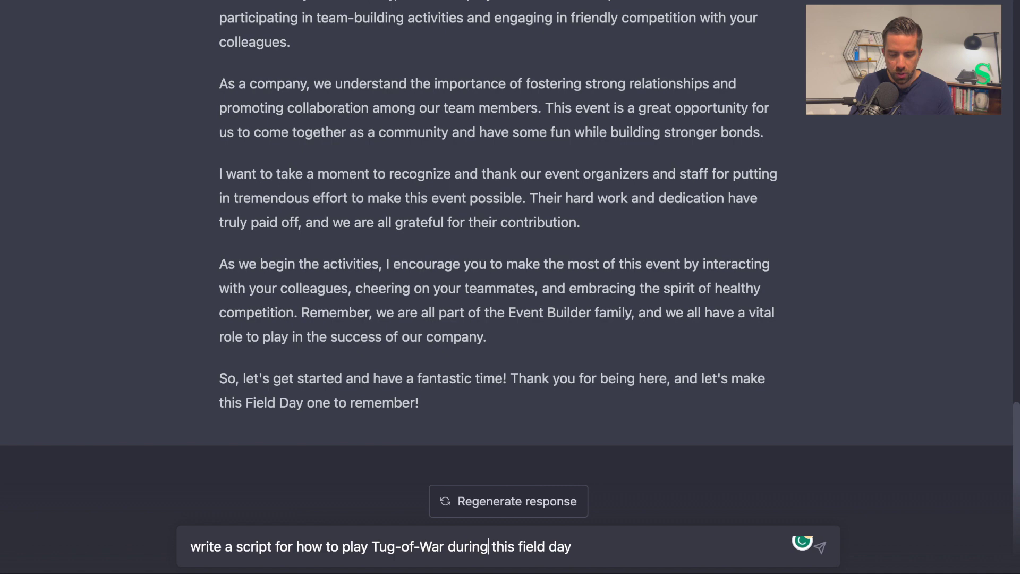
Step: Send the Tug-of-War request and read the script: teams of ten, two-minute limit, safety reminders
key(Return)
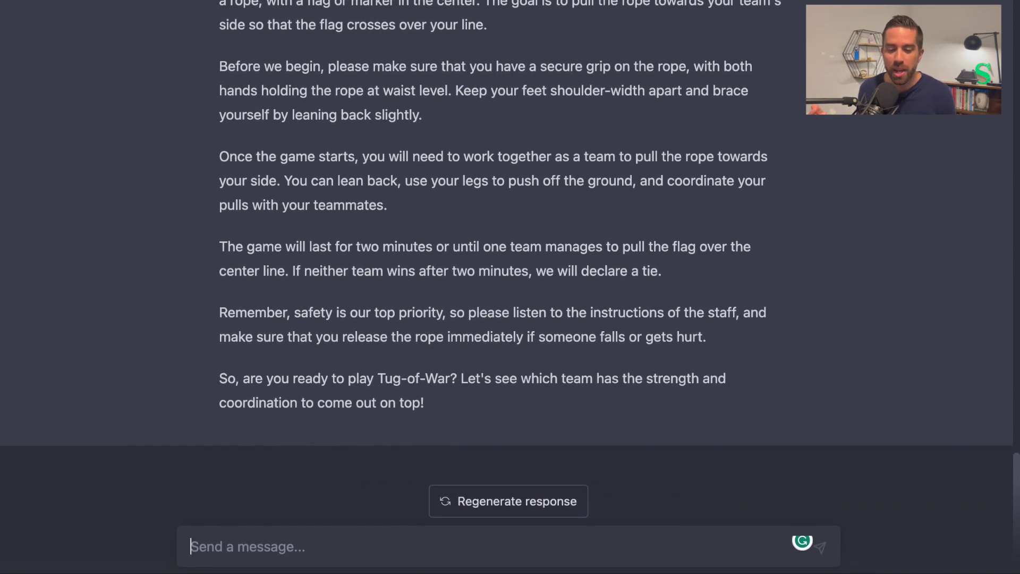
scroll(538, 317, up, 2)
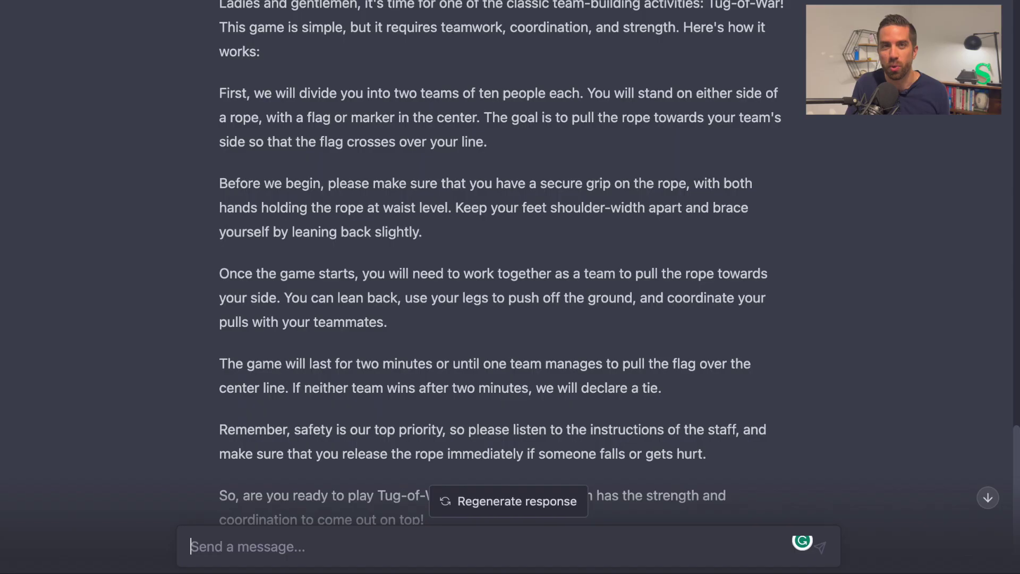
scroll(664, 343, down, 3)
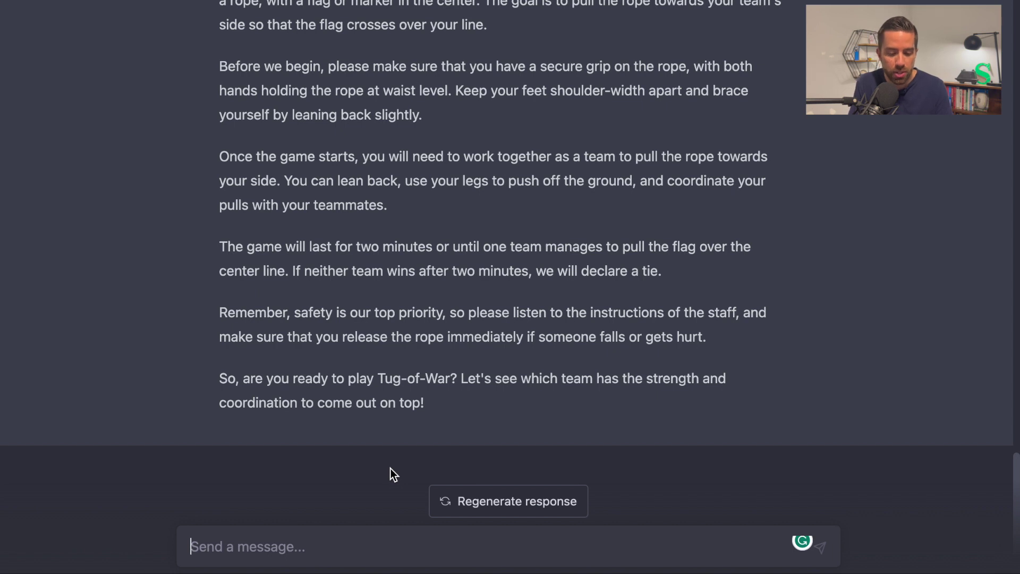
Step: Ask ChatGPT to 'find 5-10 locations in Jacksonville, FL for me to host this company field day'
text(find 5-10 locations in Jacksonville, FL for me to host this company field day)
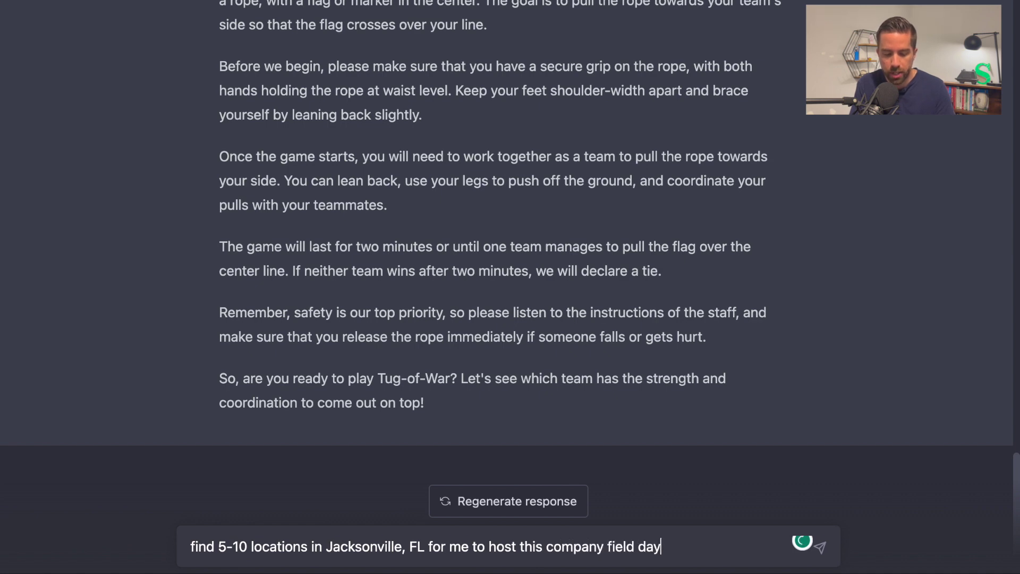
key(Return)
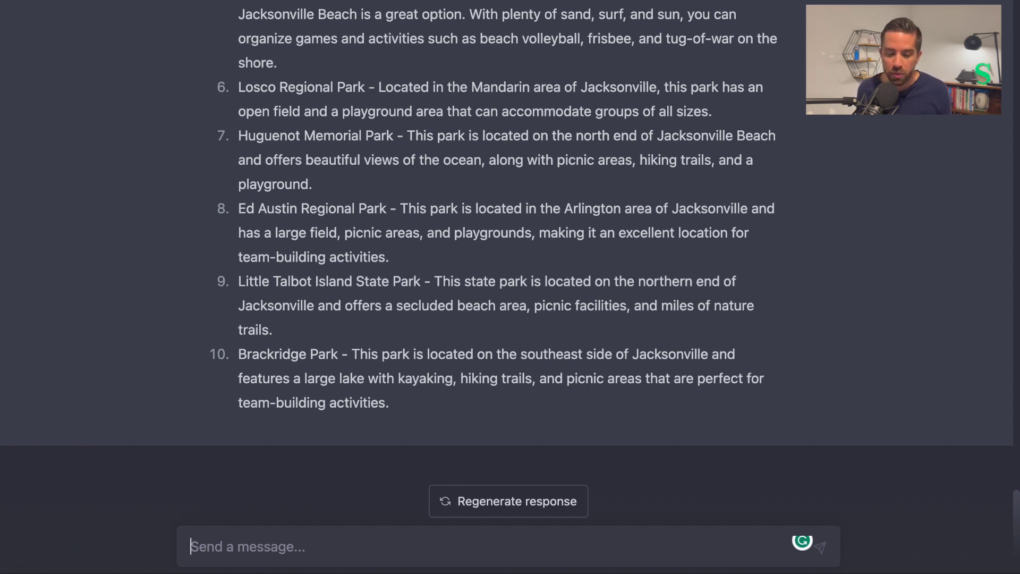
Step: Review the ten Jacksonville venues down to Brackridge Park and begin a social media caption request
scroll(535, 339, up, 3)
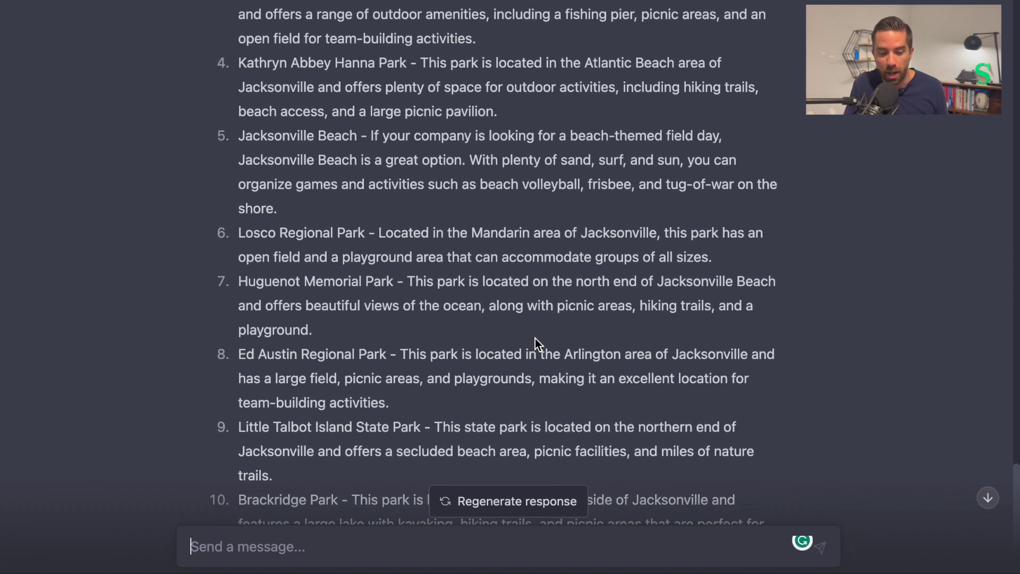
scroll(535, 339, up, 2)
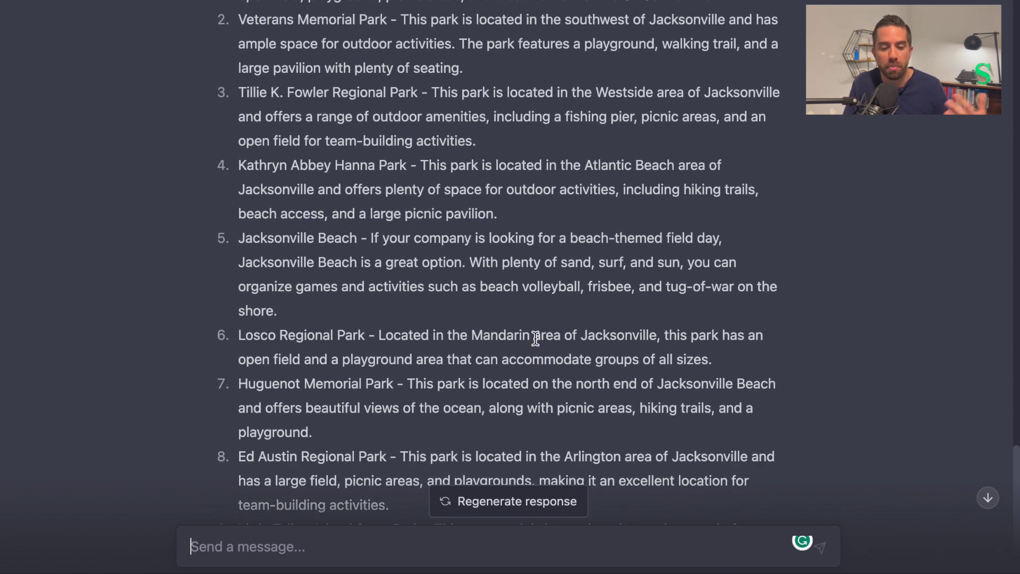
scroll(535, 339, up, 1)
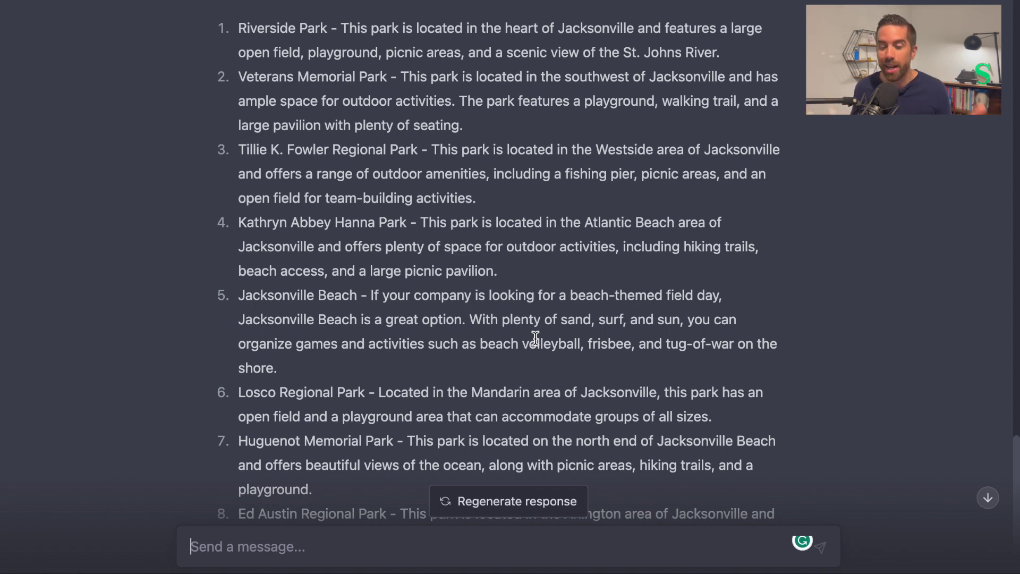
scroll(535, 337, down, 3)
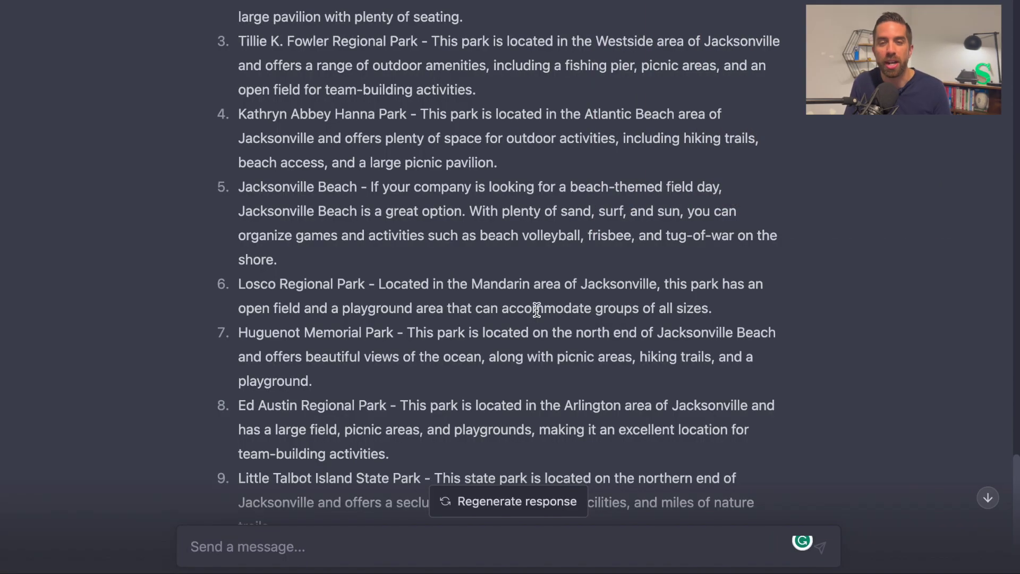
scroll(536, 310, down, 5)
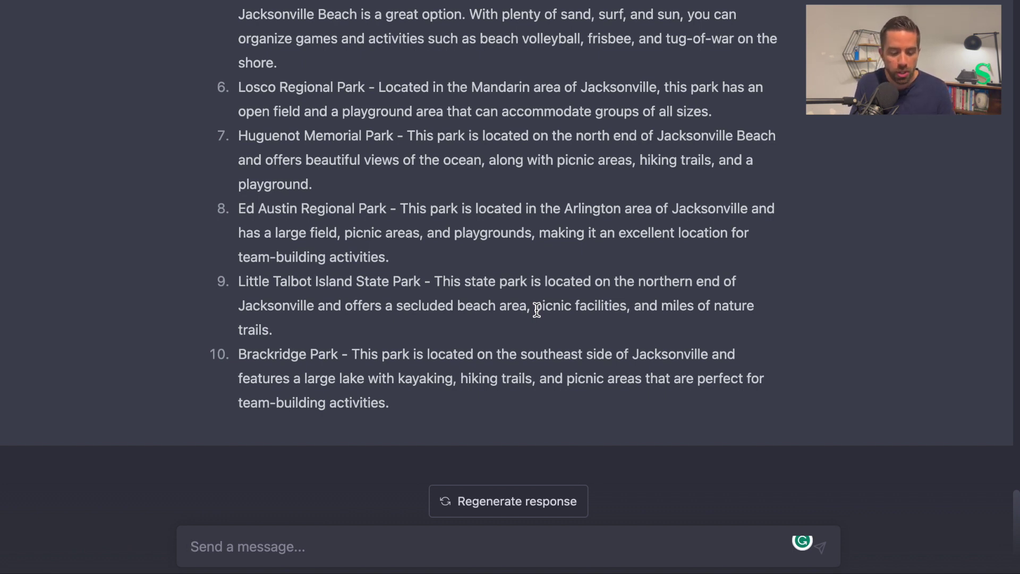
text(write a social)
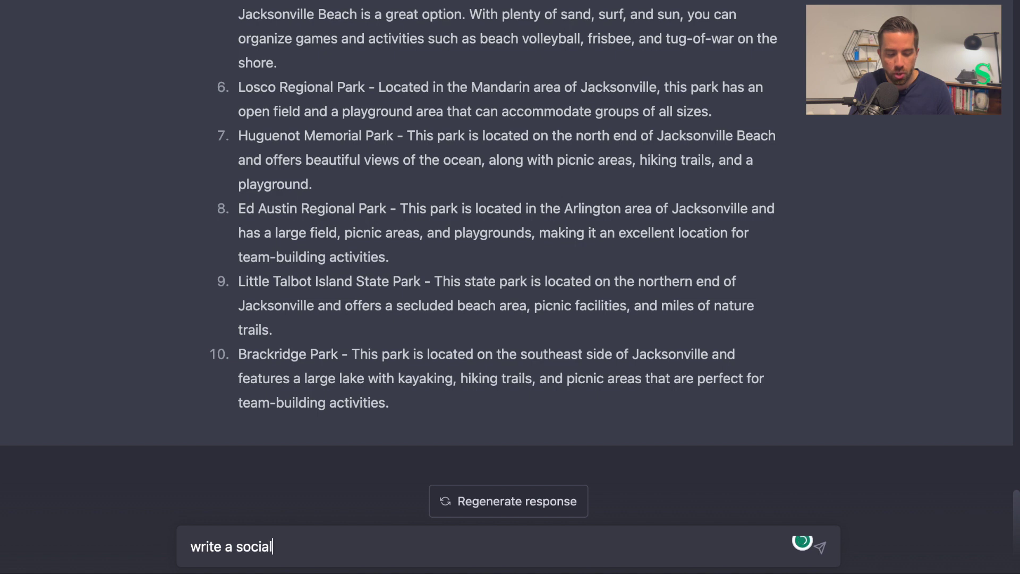
text( media caption templaet for)
Step: Fix 'template' and send the request for an Instagram caption template promoting this company field day
key(BackSpace)
text(e to use on Instagram to promote this company field day)
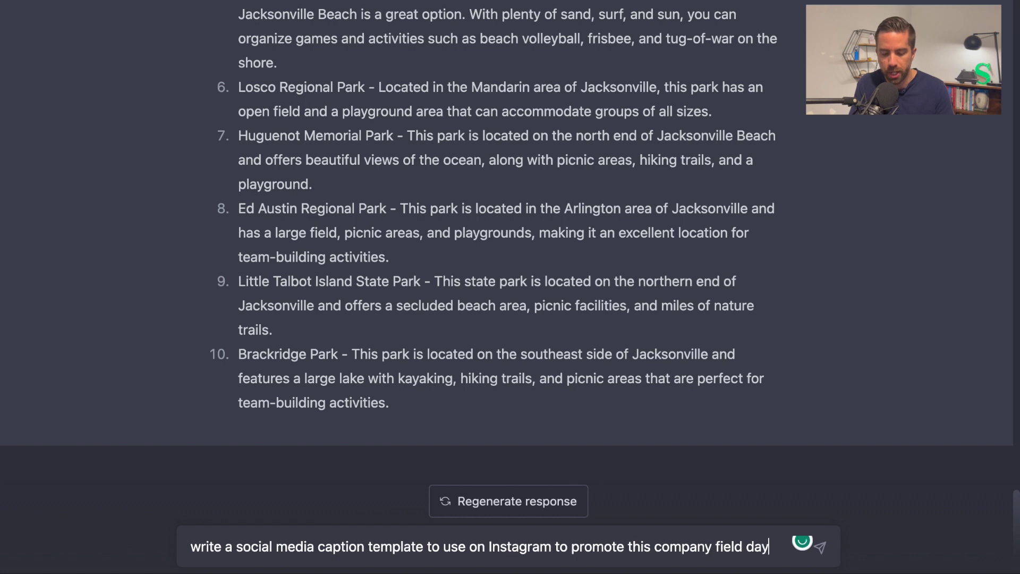
key(Return)
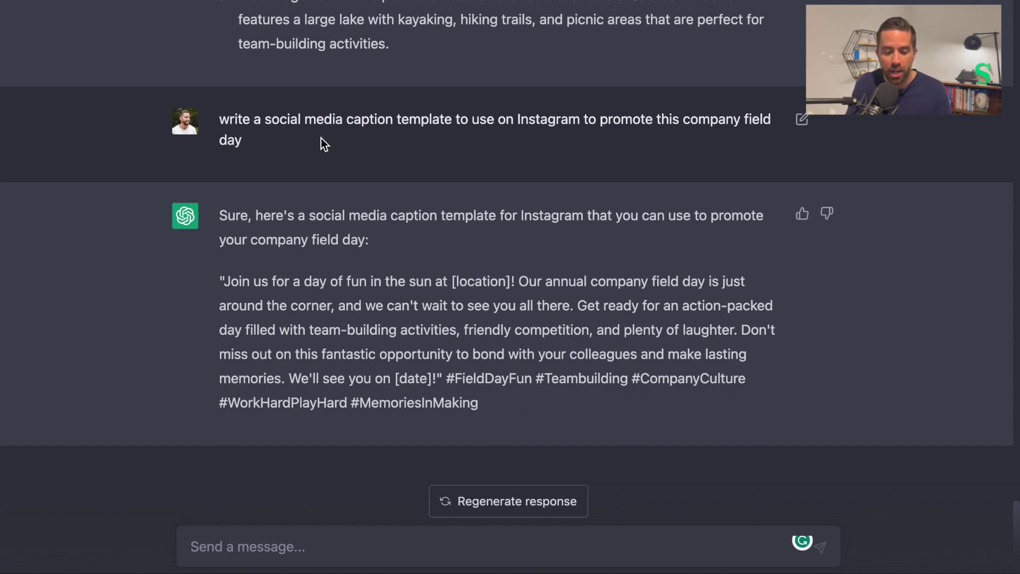
drag(276, 140, 219, 117)
key(super+c)
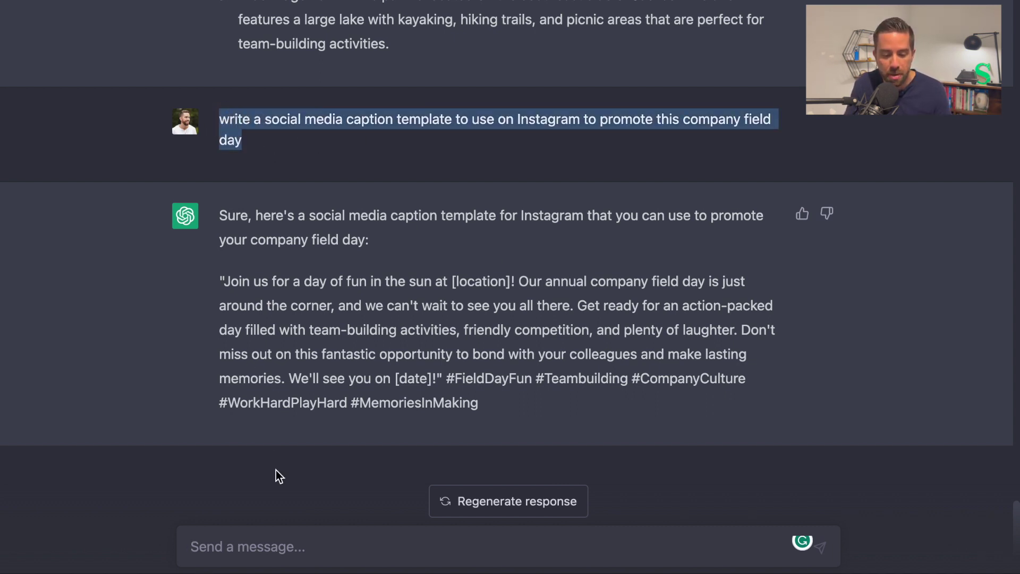
Step: Paste the earlier caption request as a new draft and add '- Start time is 9am'
click(251, 542)
key(super+v)
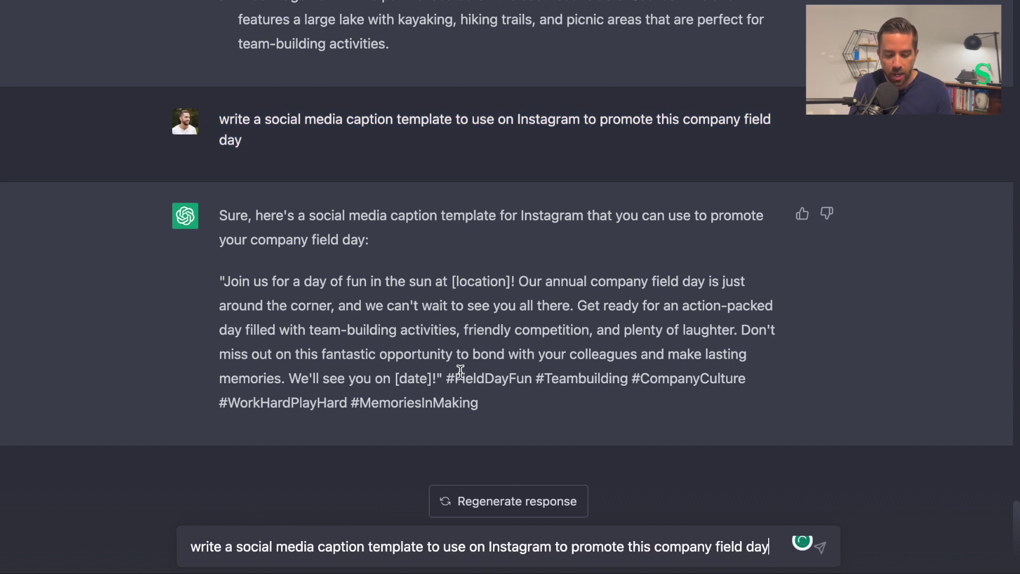
key(shift+Return)
text(- Start time is 9am)
key(shift+Return)
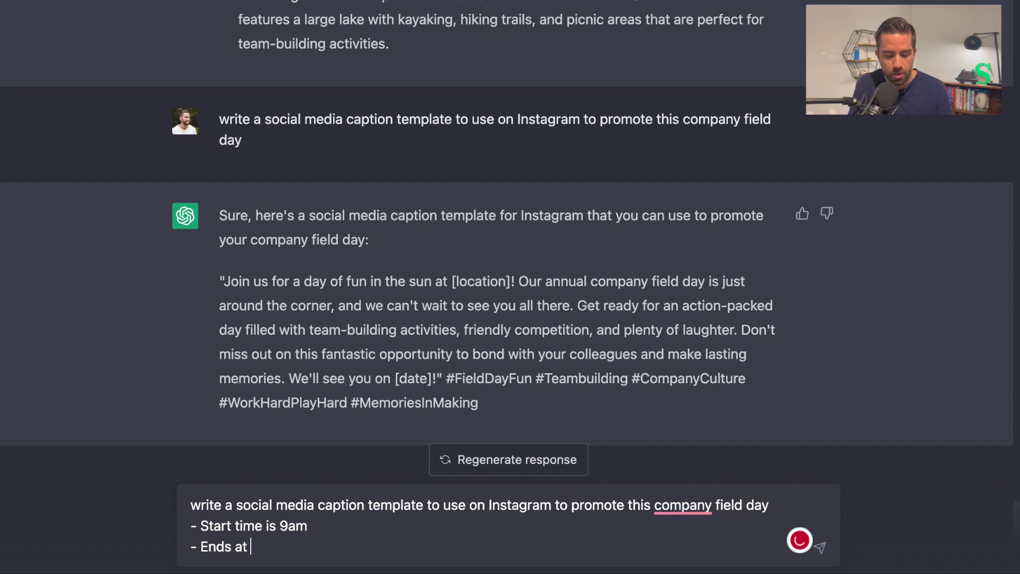
Step: Add '- Location is Riverside Park', copying the park name from the venue list
scroll(626, 69, up, 15)
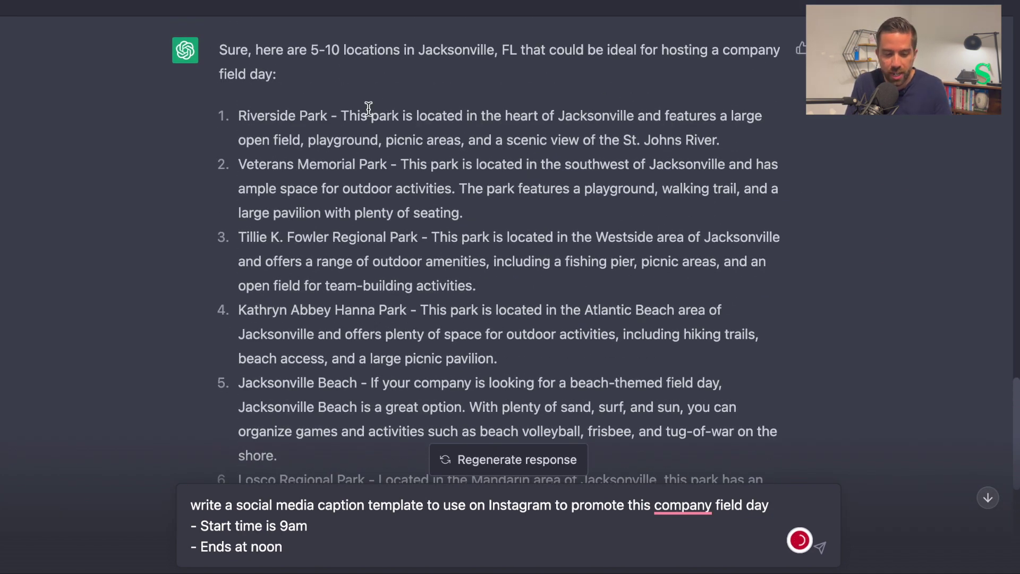
drag(328, 116, 242, 118)
key(super+c)
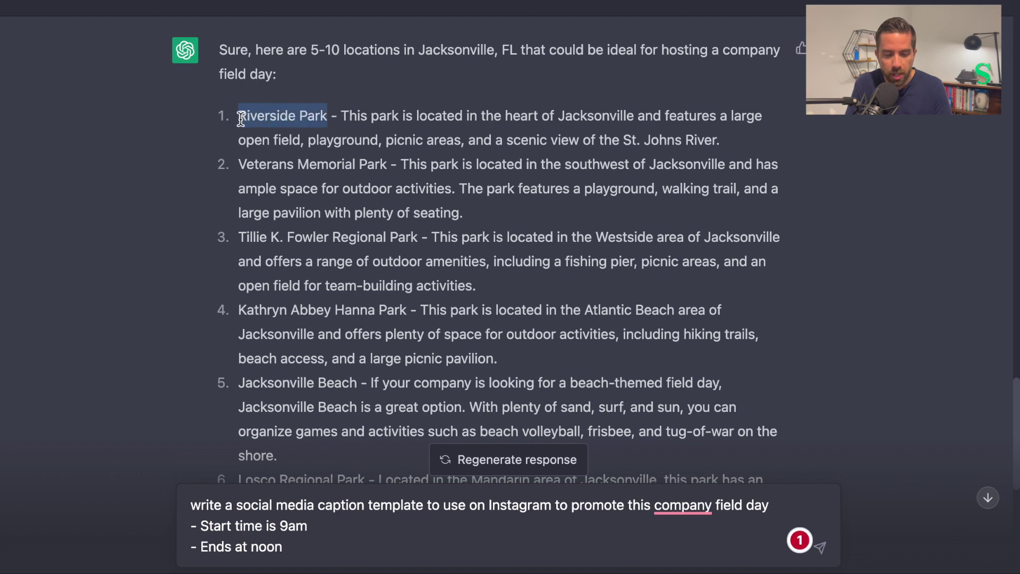
scroll(399, 262, down, 7)
click(316, 548)
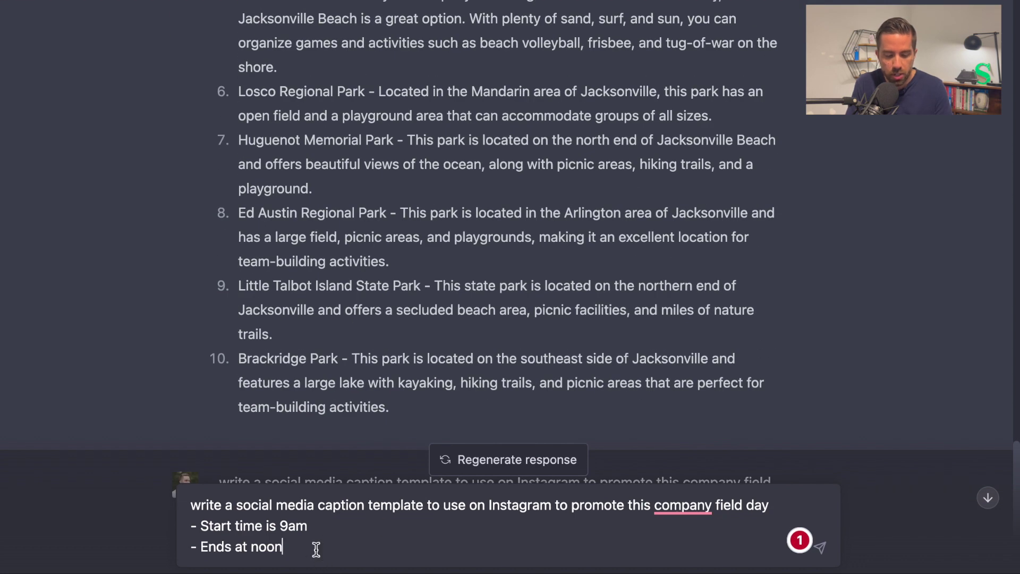
key(shift+Return)
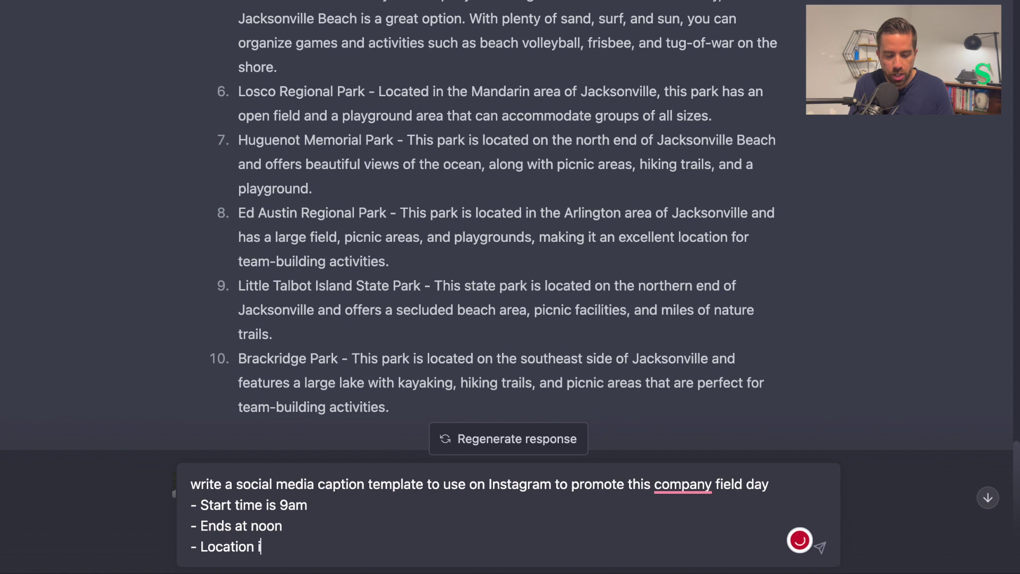
text(- Location is)
key(super+v)
Step: Add '- Company name is Event Builder', prefix the request with 're-', and send it
key(shift+Return)
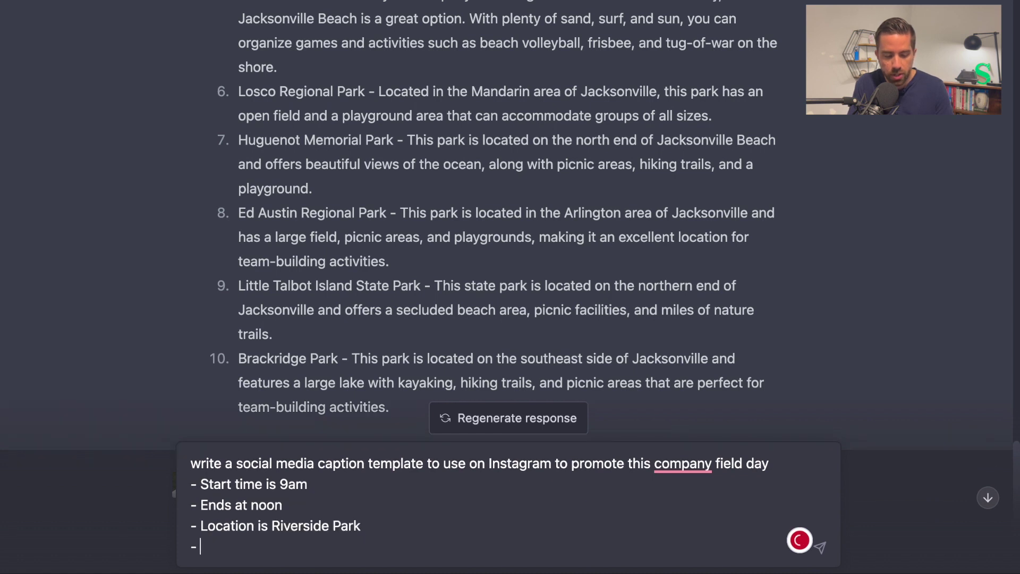
text(- Company name is Event Builder)
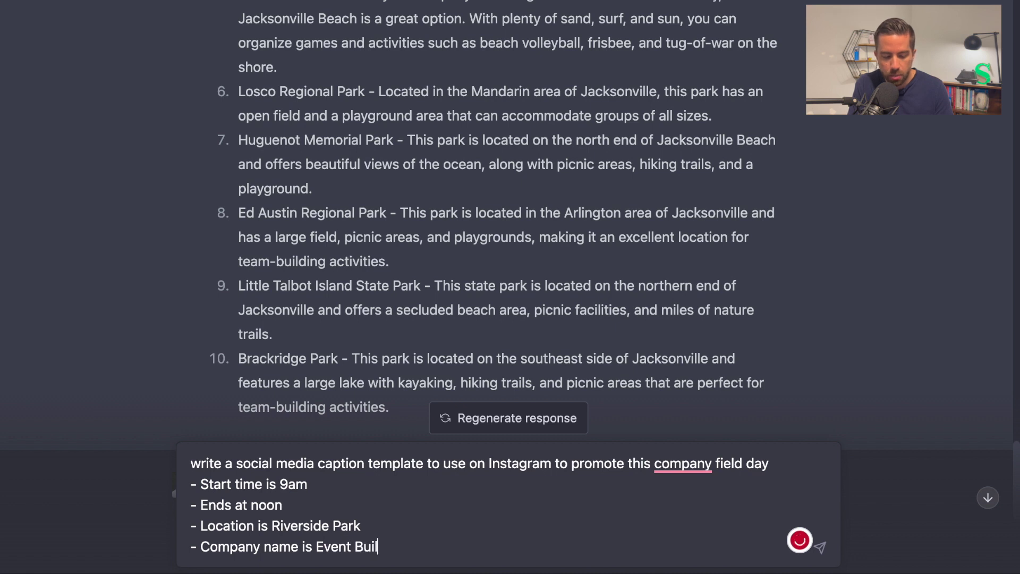
click(192, 463)
text(re-)
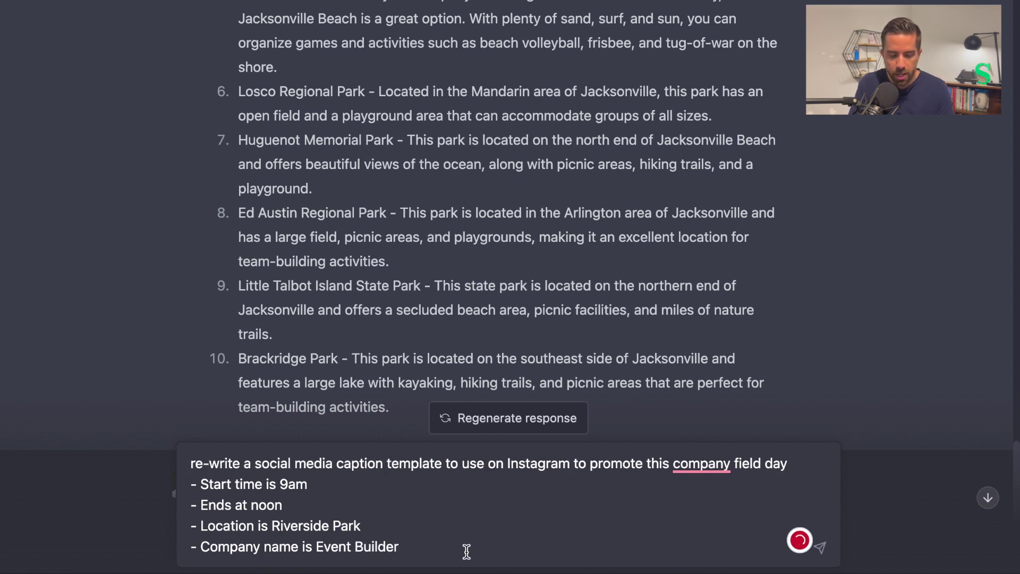
key(Return)
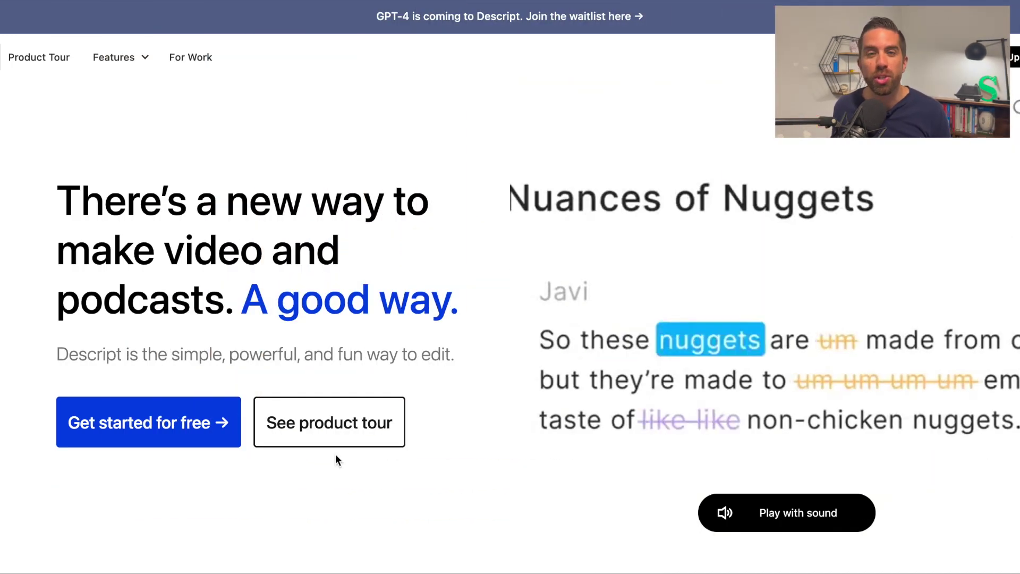
Step: Open Descript's Product Tour page and scroll through it
click(52, 60)
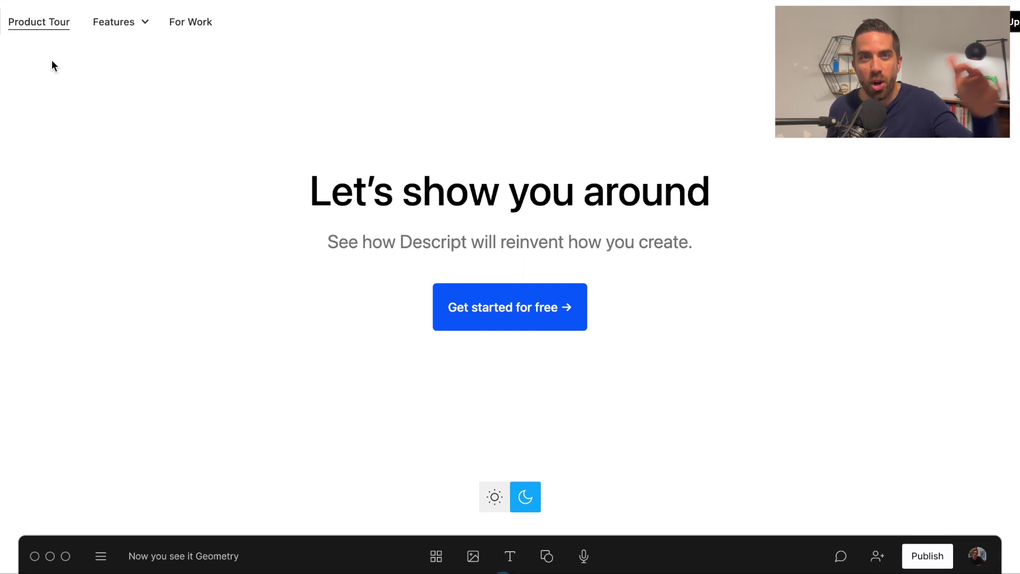
scroll(232, 323, down, 7)
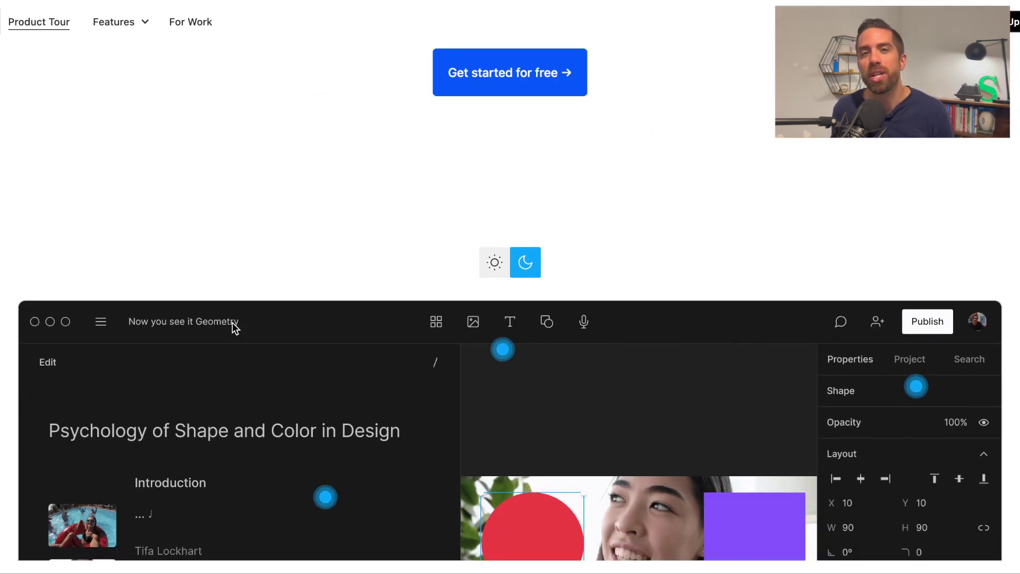
scroll(232, 323, down, 6)
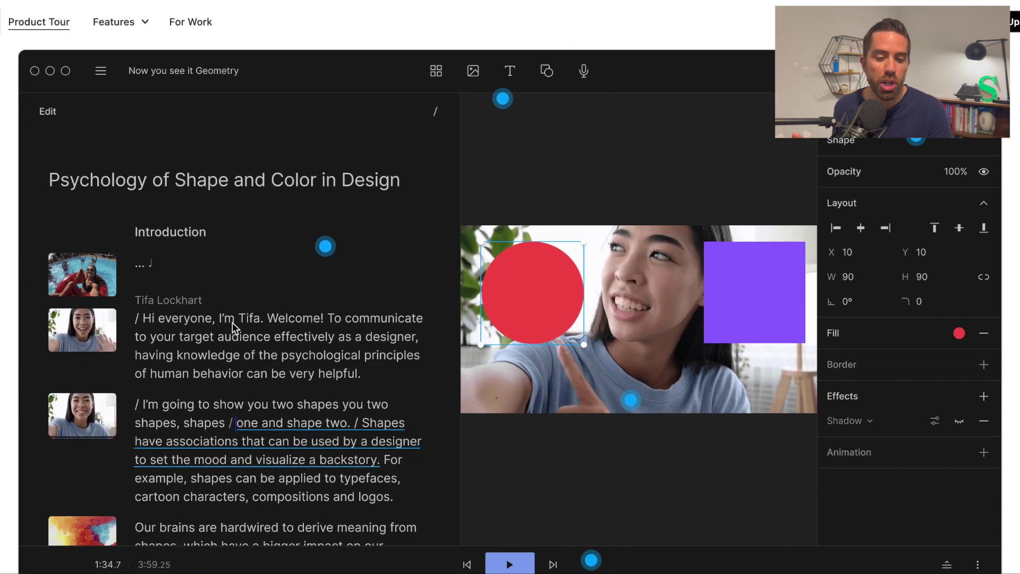
scroll(232, 327, down, 7)
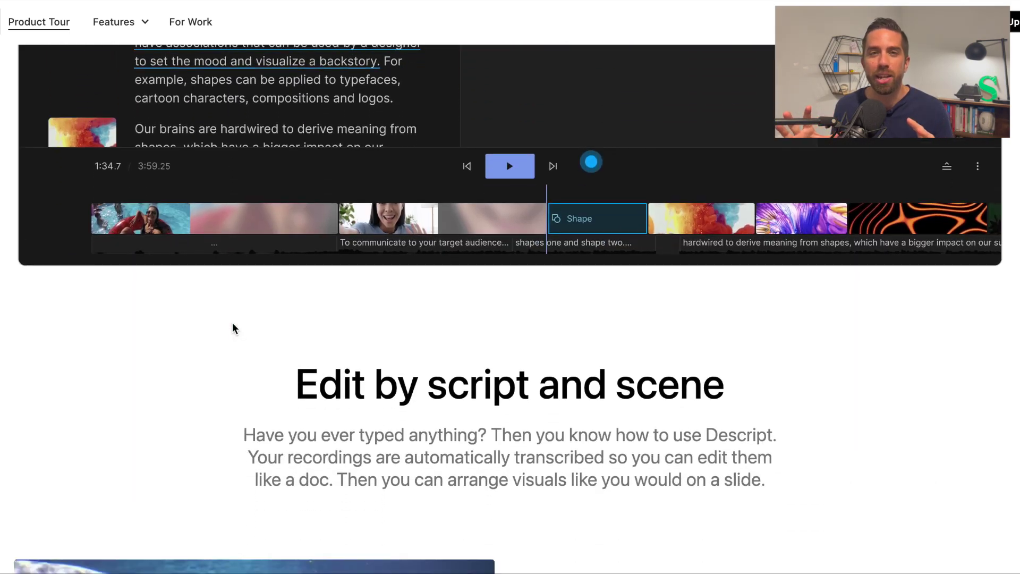
scroll(232, 329, down, 2)
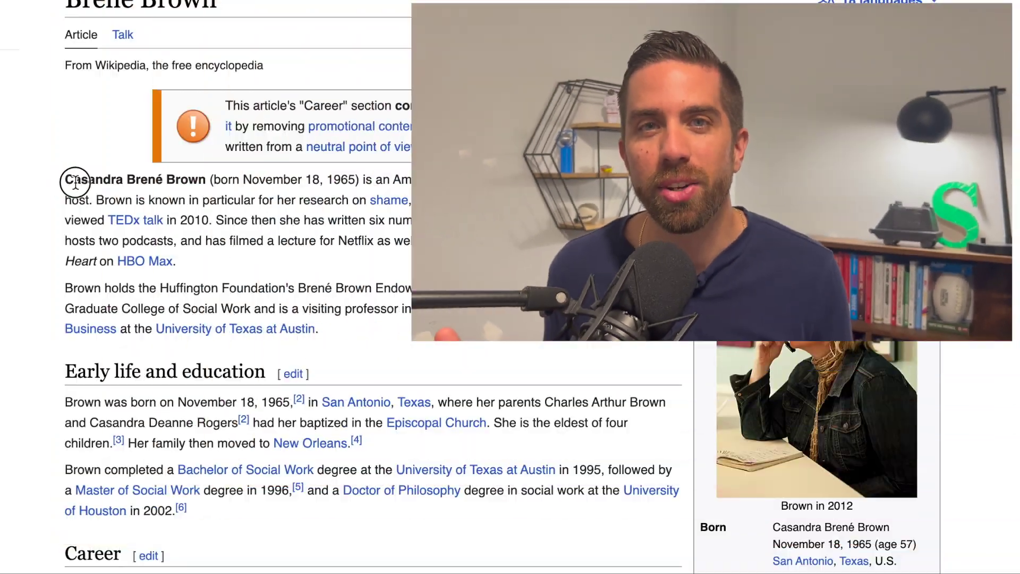
Step: Select the Wikipedia biography text down through the Other work section
drag(80, 182, 851, 375)
scroll(286, 343, down, 15)
scroll(285, 341, down, 5)
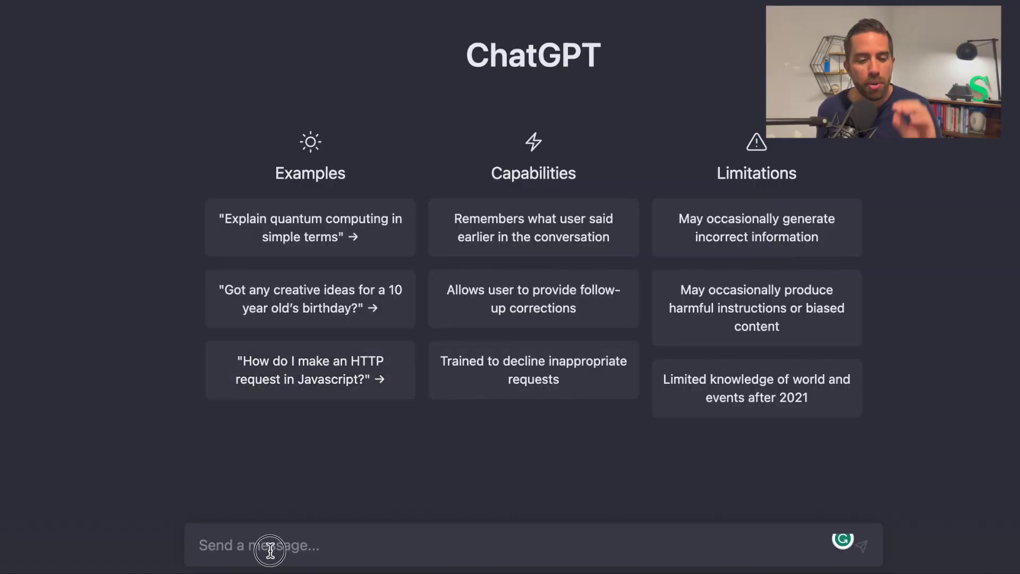
Step: Send 'summarize this bio for me:' followed by the pasted Wikipedia biography in the new chat
click(270, 550)
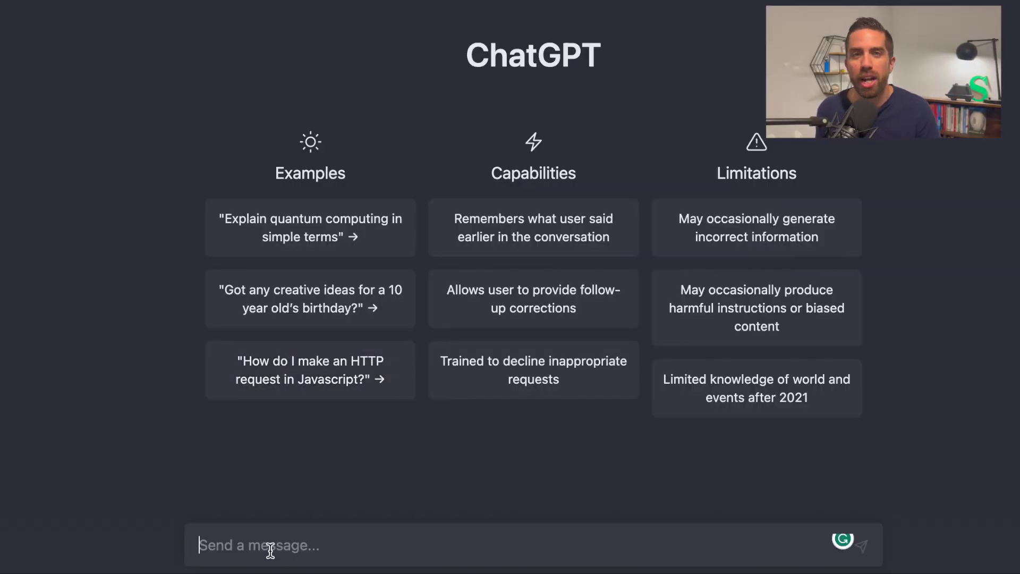
text(summarize this bio for me)
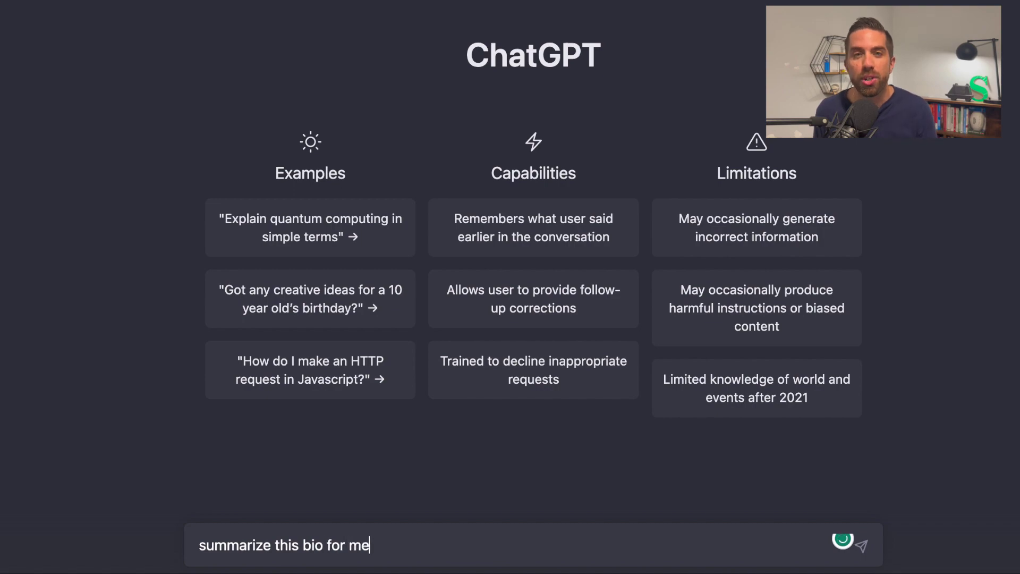
text(:)
key(shift+Return)
key(super+v)
key(Return)
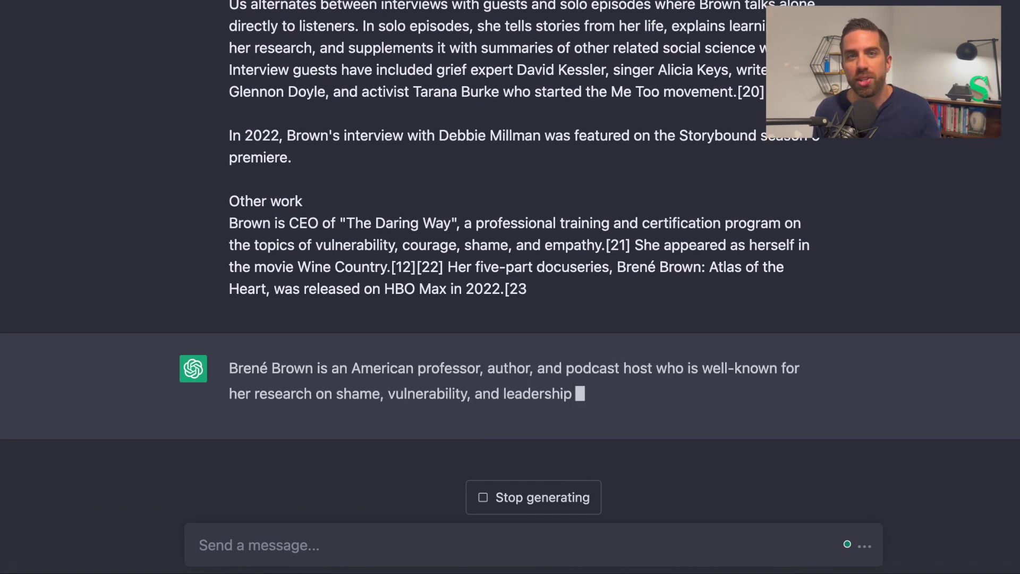